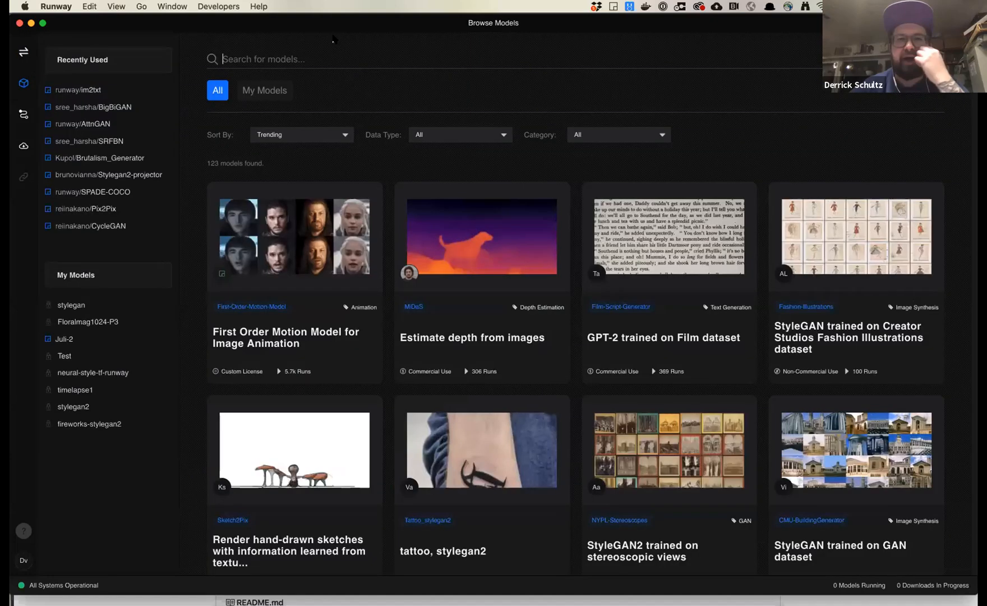
Filter the models by the Community (Style GAN) category and add Brutalism_Generator to the text to image to text workspace.
left_click_drag(327, 26, 326, 29)
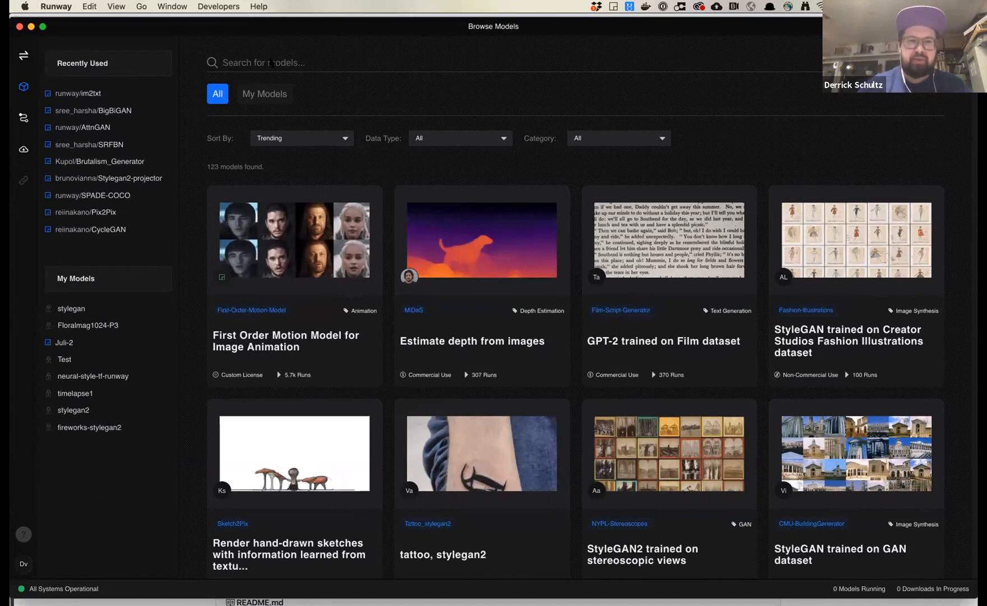
left_click(608, 140)
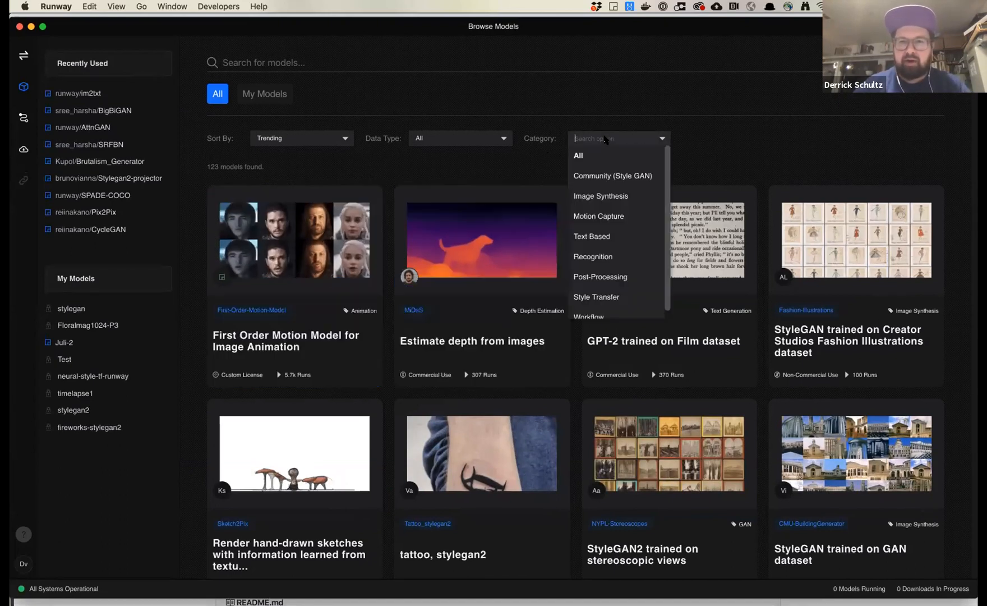
left_click(609, 176)
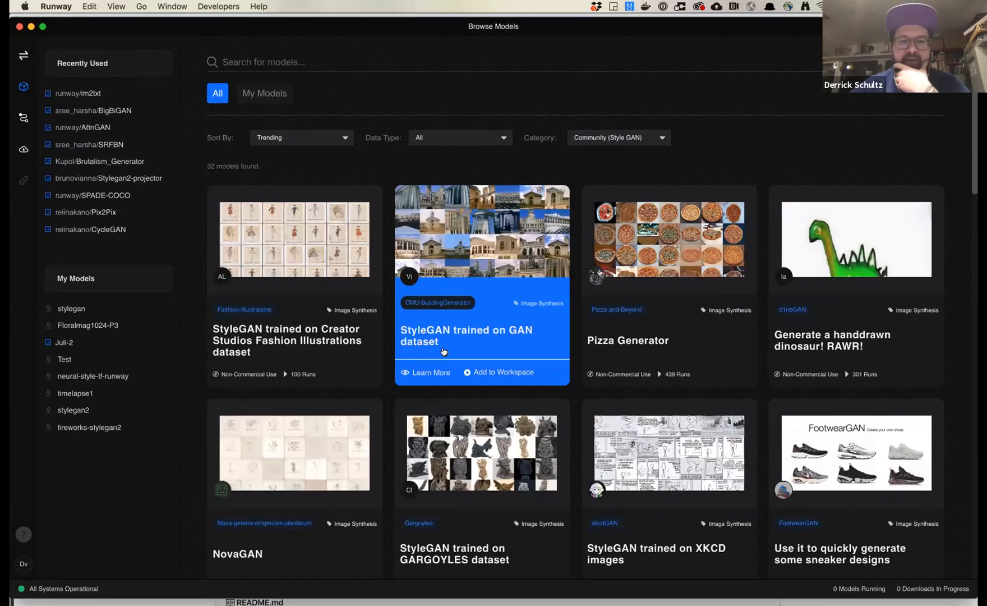
scroll(443, 351, "down", 3)
scroll(443, 351, "down", 3)
scroll(443, 351, "down", 6)
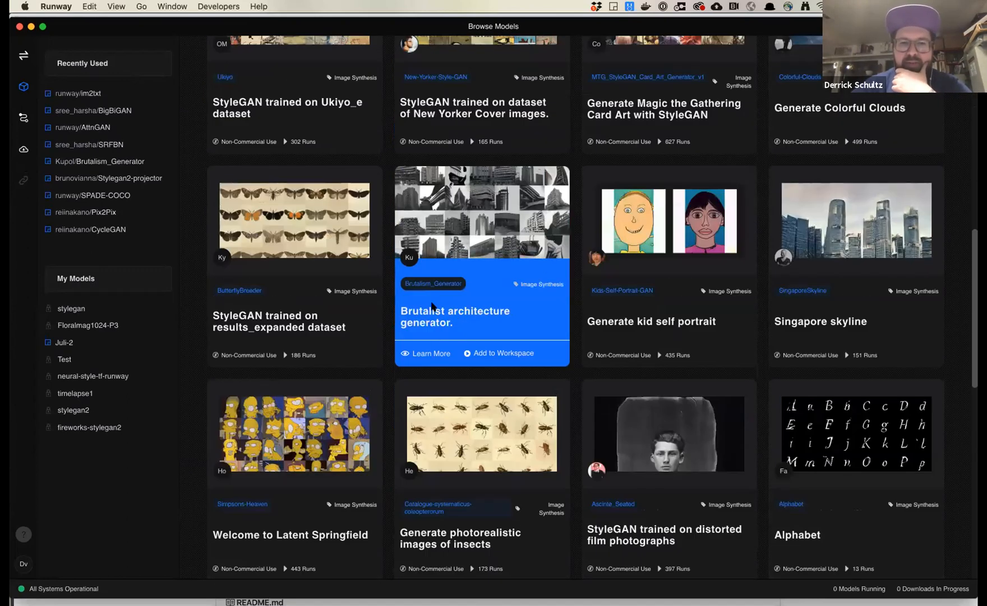
left_click(499, 353)
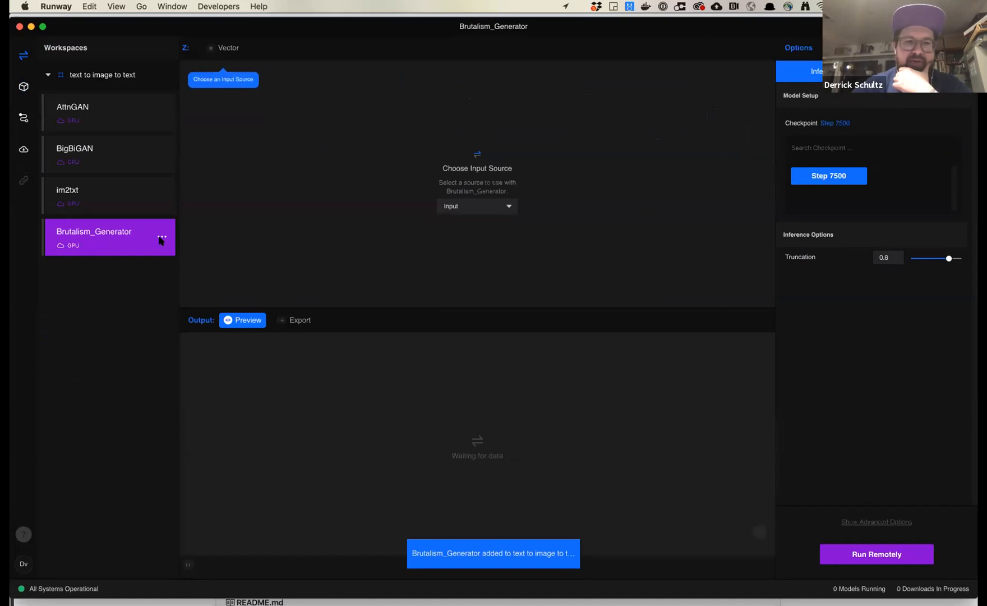
Delete Brutalism_Generator from the text to image to text workspace.
left_click(162, 237)
left_click(188, 250)
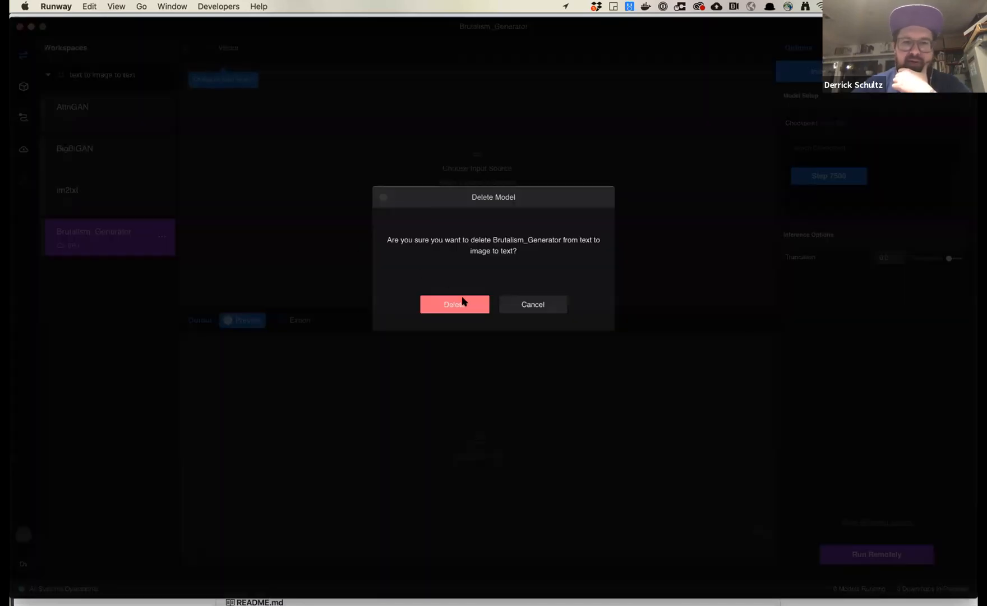
left_click(462, 303)
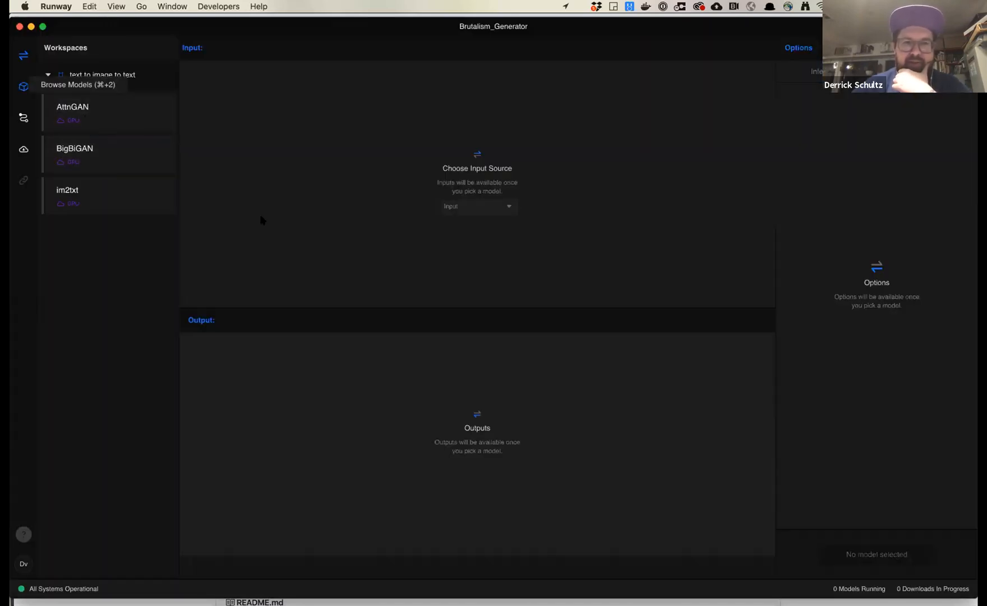
Search the model library for "brut" and open the details of the Brutalist architecture generator.
left_click(24, 87)
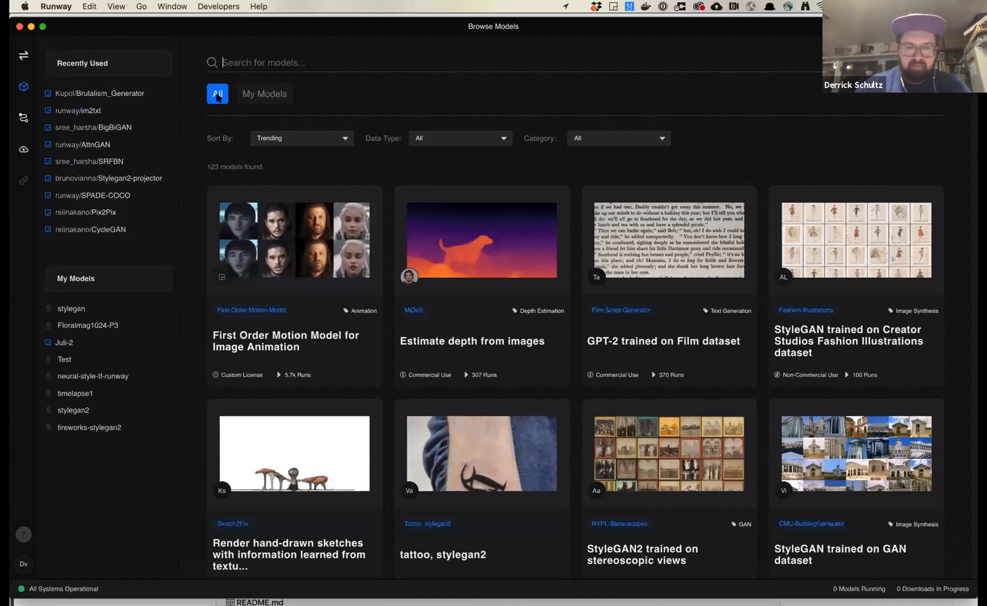
type("brut")
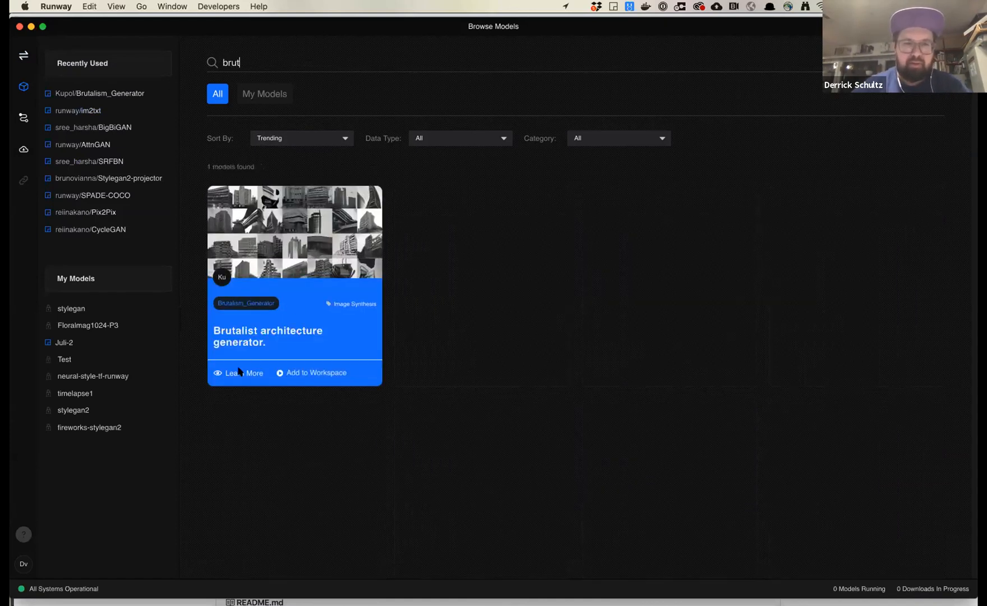
left_click(238, 371)
Add Brutalism_Generator to a new workspace named "stylegan superres".
left_click(777, 96)
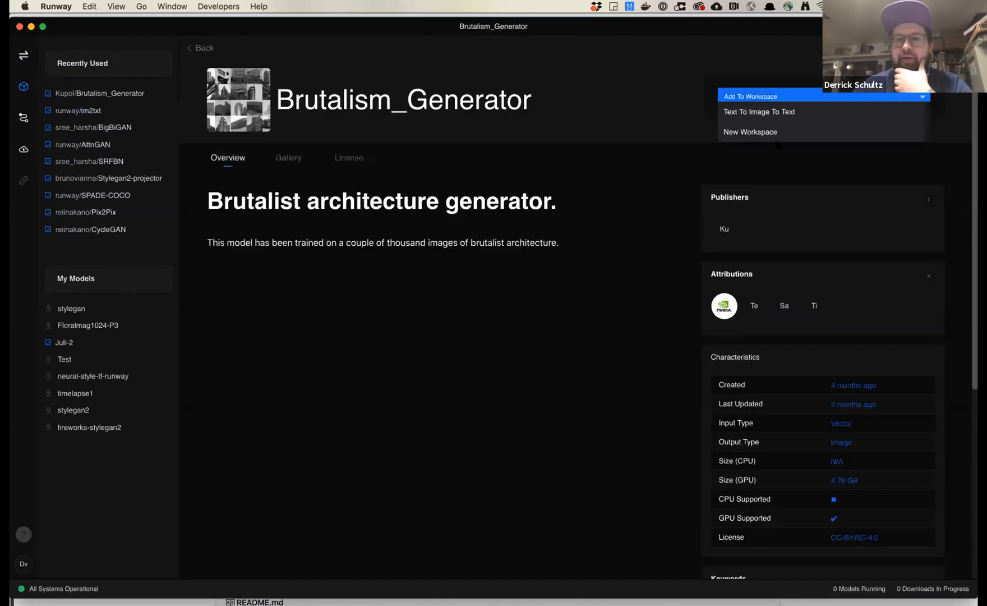
left_click(775, 133)
triple_click(465, 264)
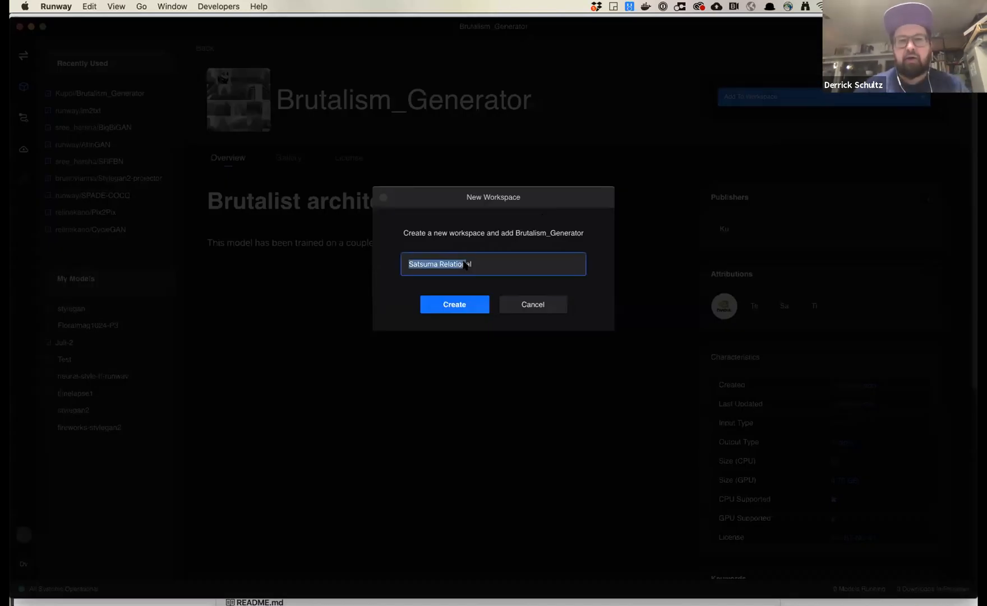
type("stylegan superres")
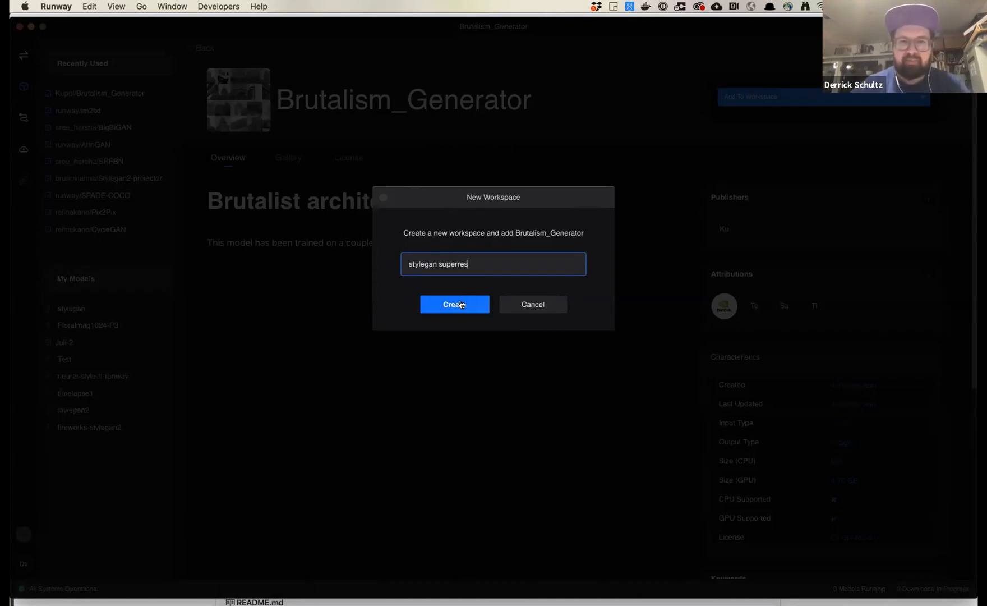
left_click(461, 304)
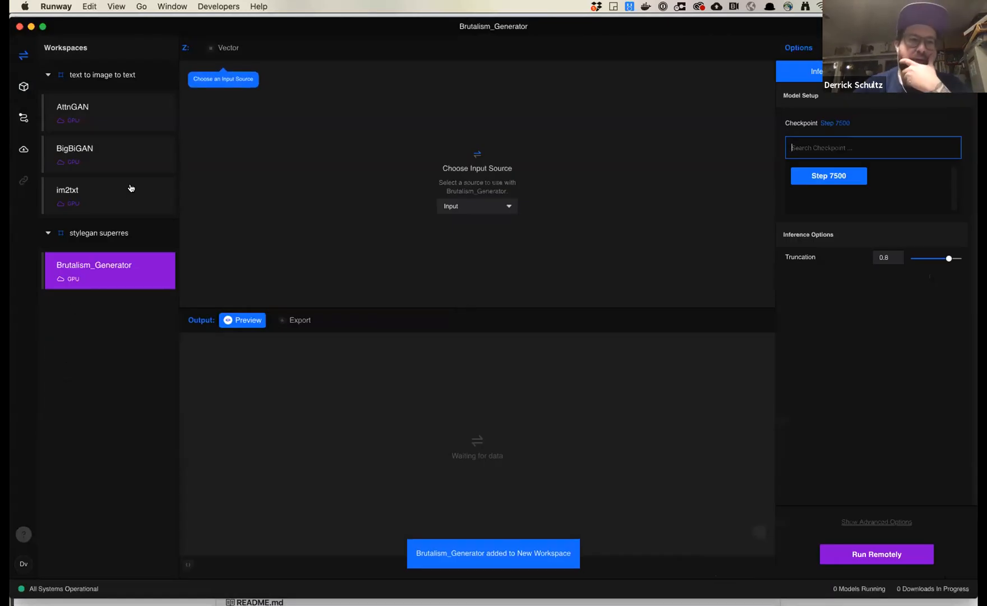
Filter the model library by the Post-Processing category and add the SRFBN super-resolution model to the stylegan superres workspace.
left_click(24, 86)
left_click(603, 138)
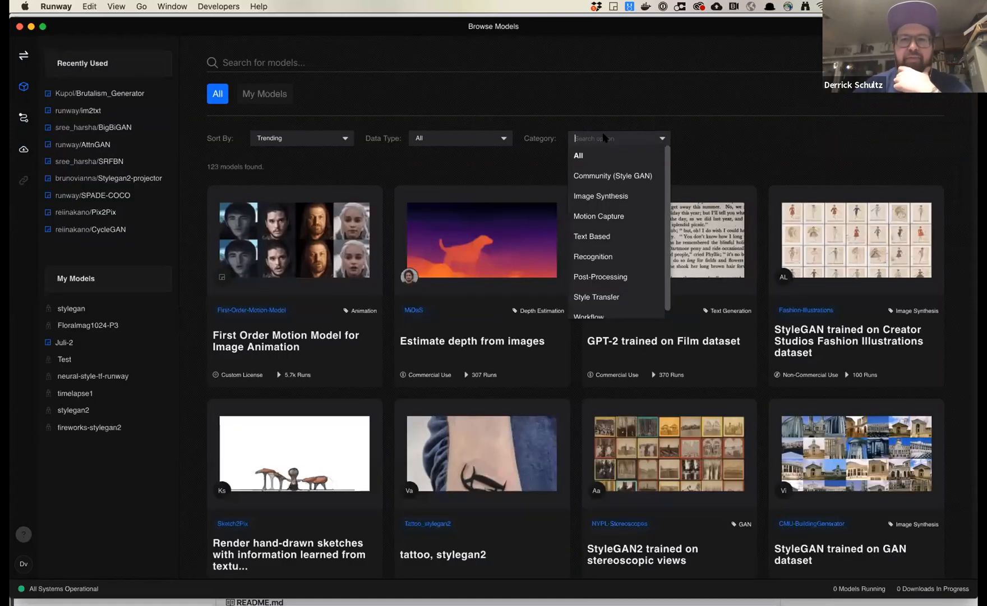
scroll(607, 253, "down", 1)
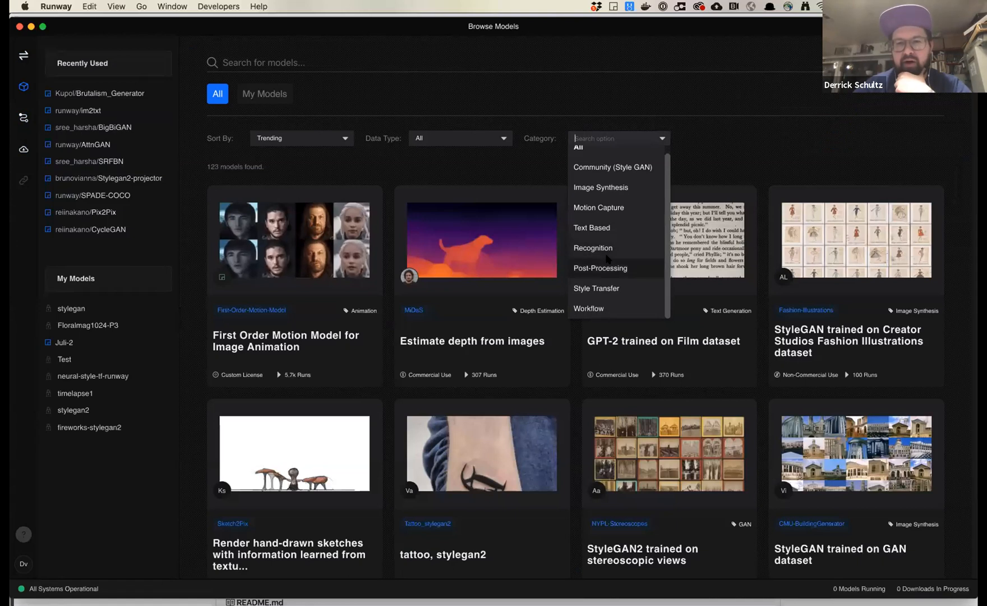
left_click(608, 269)
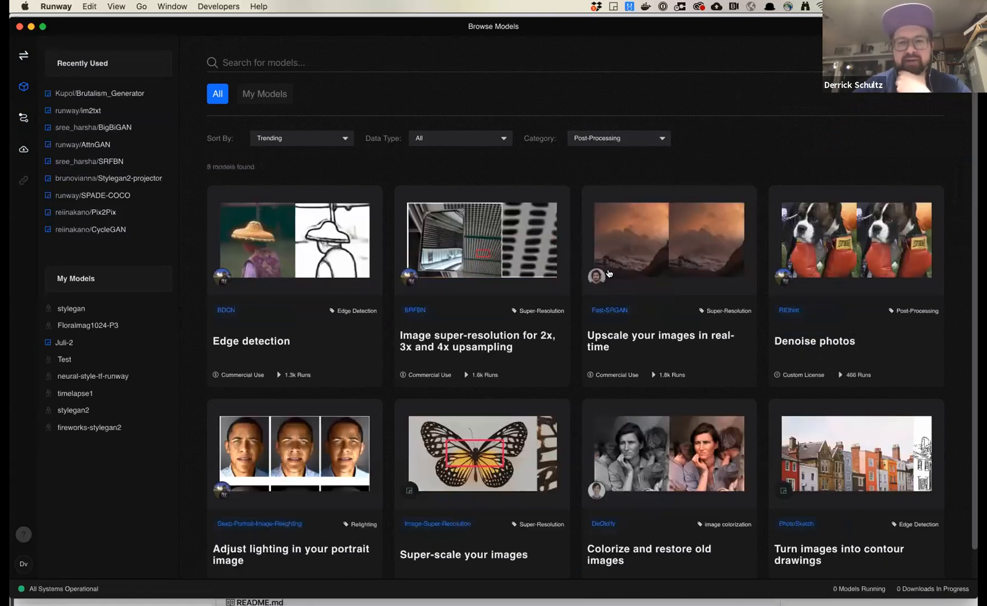
scroll(466, 297, "down", 2)
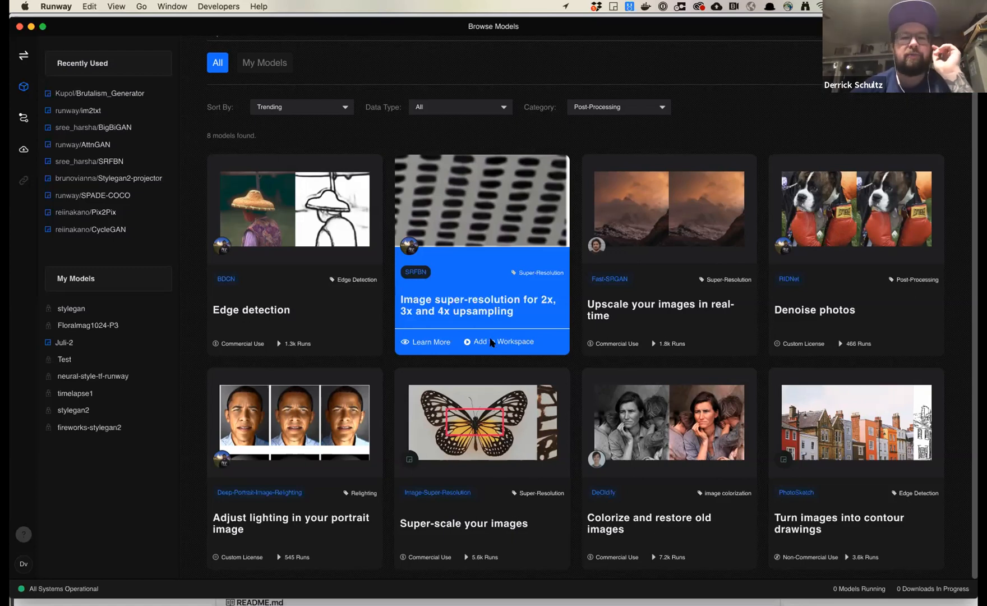
left_click(484, 342)
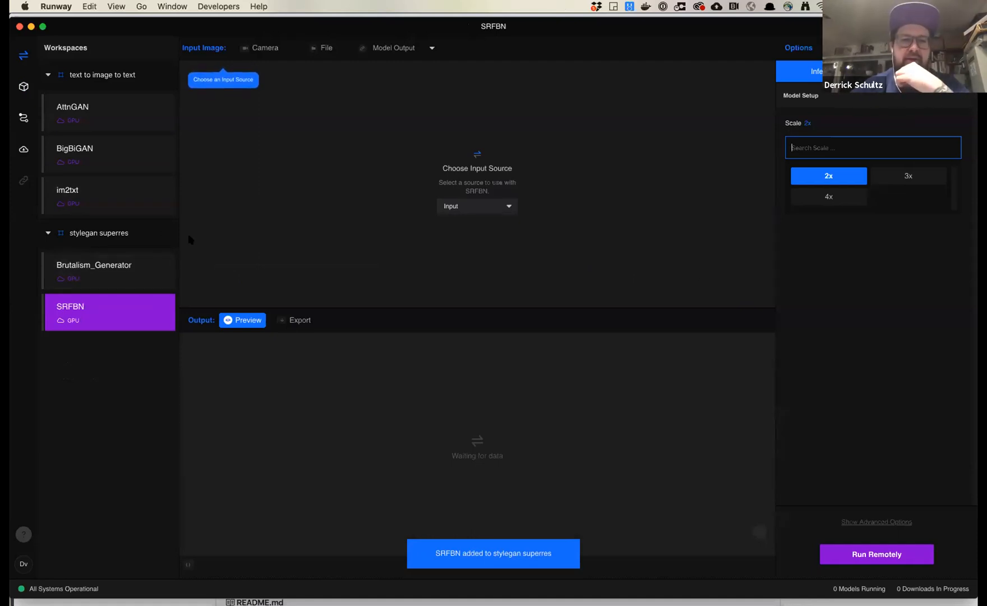
Set Brutalism Generator as the input source of SRFBN and start all models in the stylegan superres workspace.
left_click(463, 206)
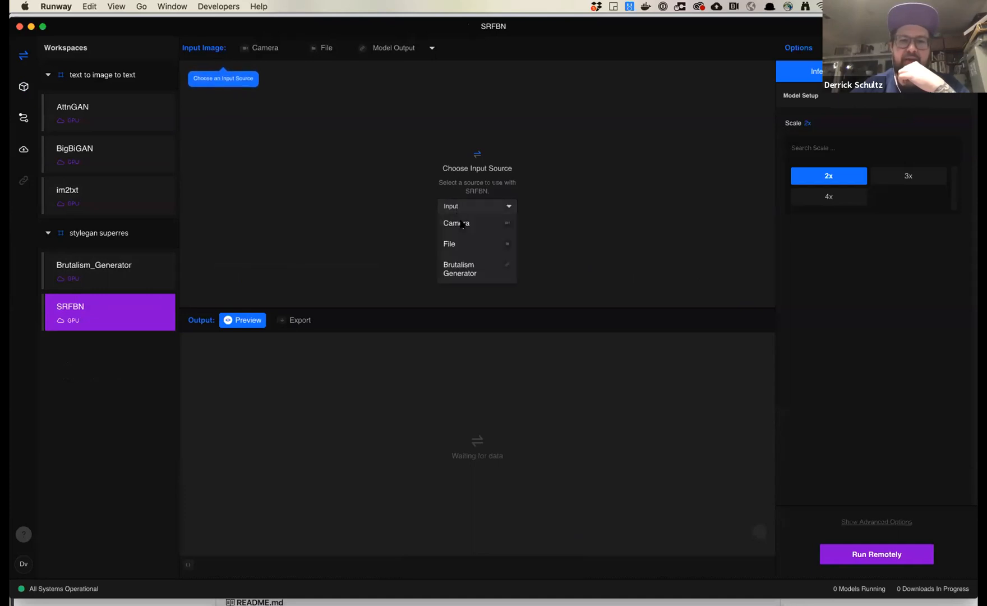
left_click(467, 274)
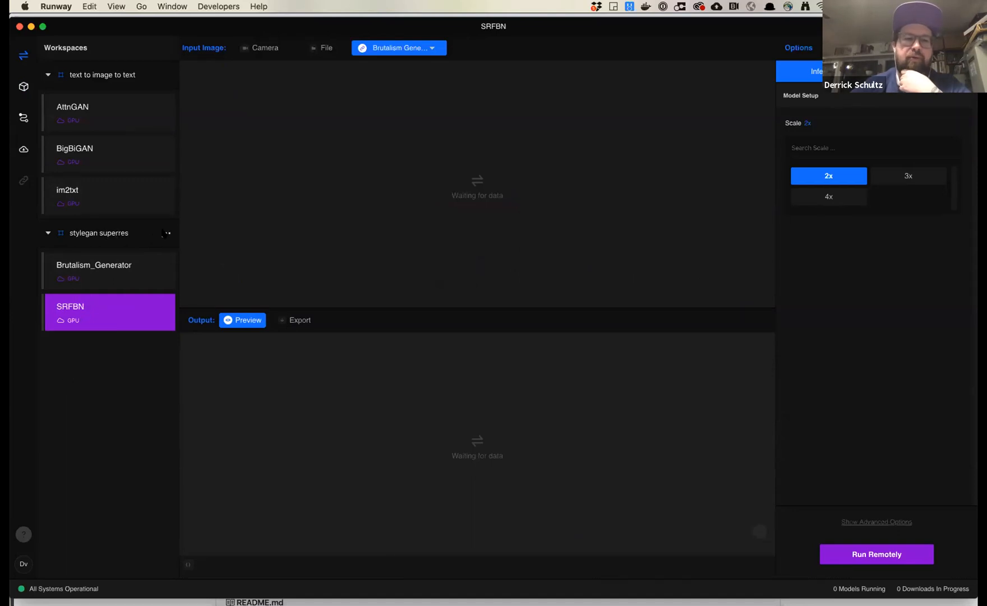
left_click(167, 233)
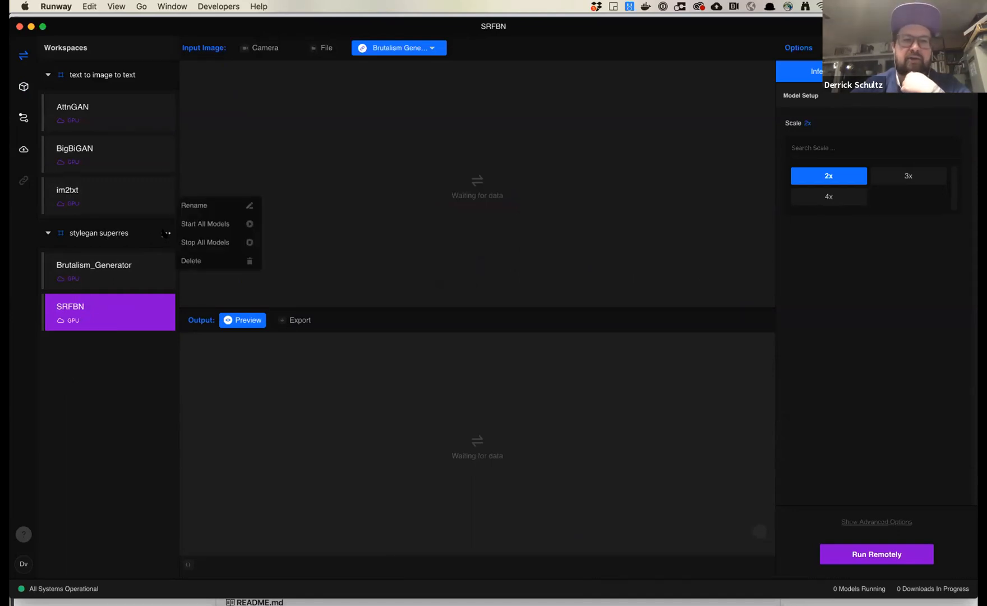
left_click(216, 223)
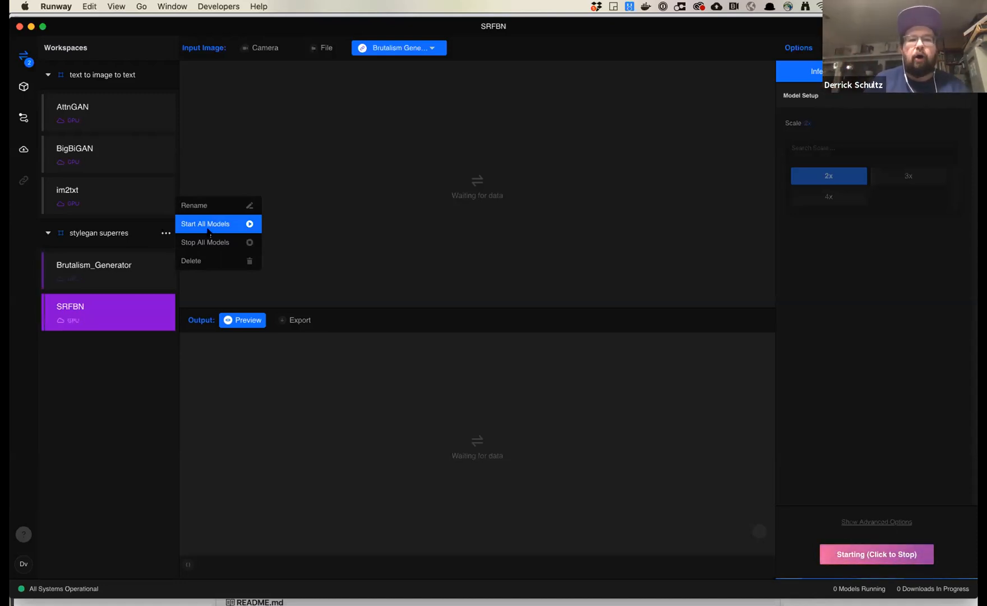
Set the input source of Brutalism_Generator to Vector.
left_click(120, 269)
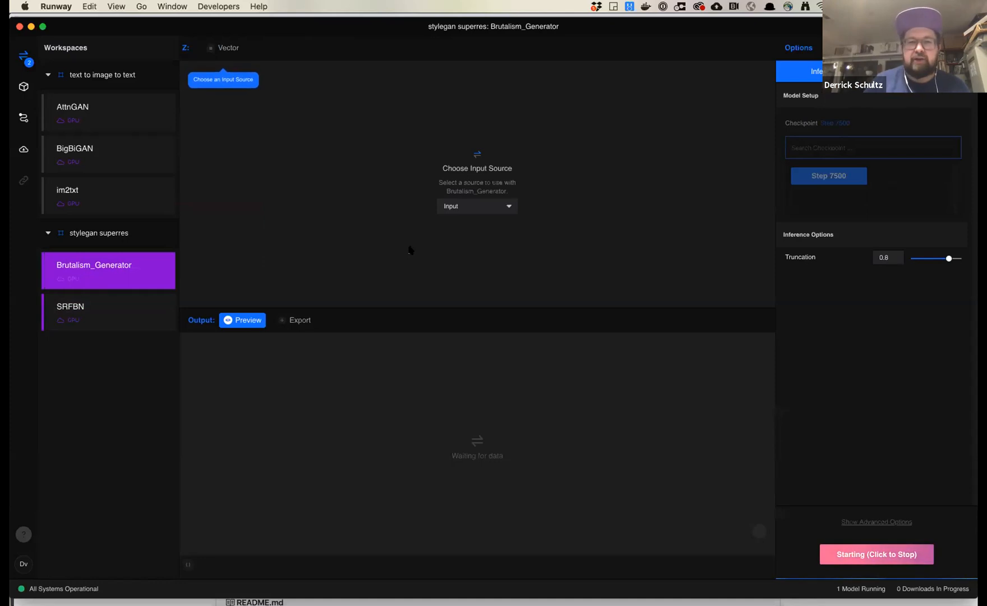
left_click(496, 208)
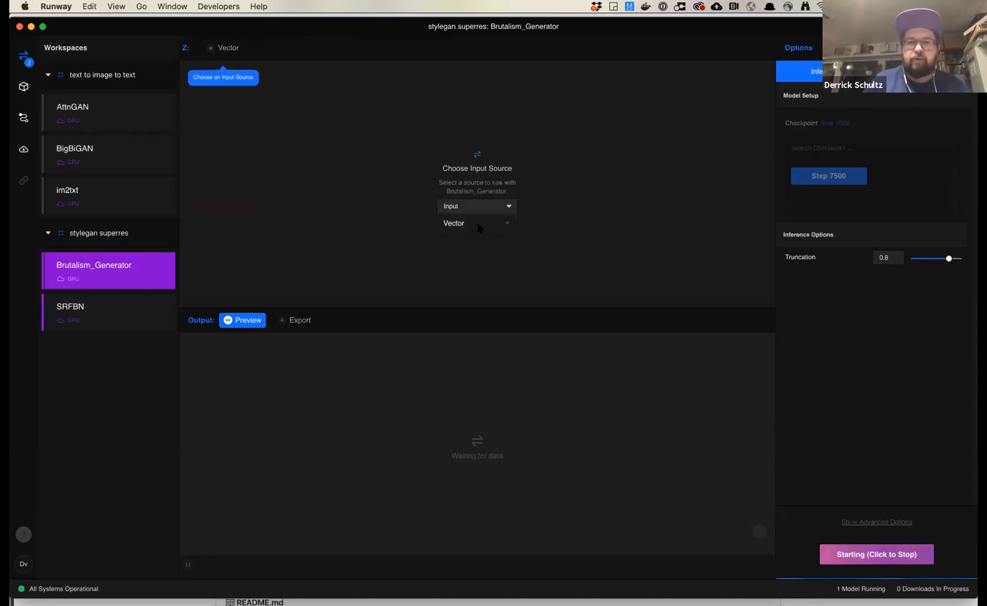
left_click(478, 224)
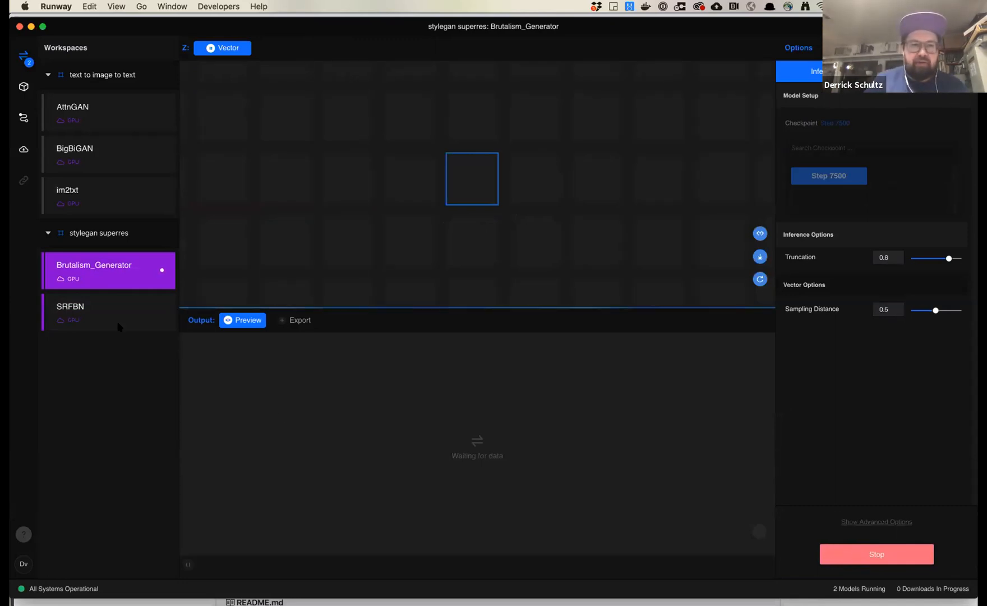
Select the tiered building image diagonally up and right of the centre tile in Brutalism_Generator's vector grid.
left_click(91, 312)
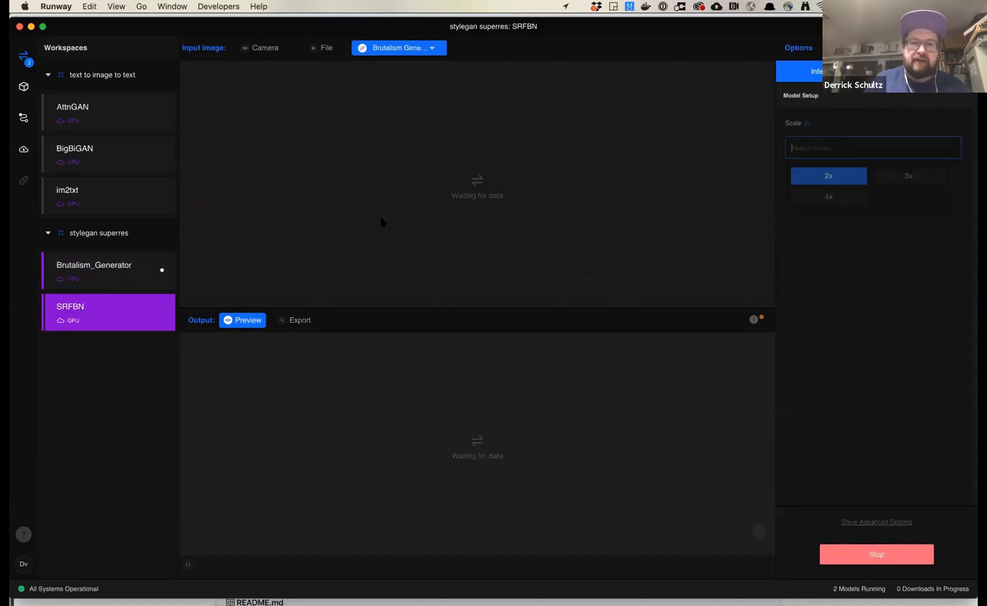
left_click(103, 273)
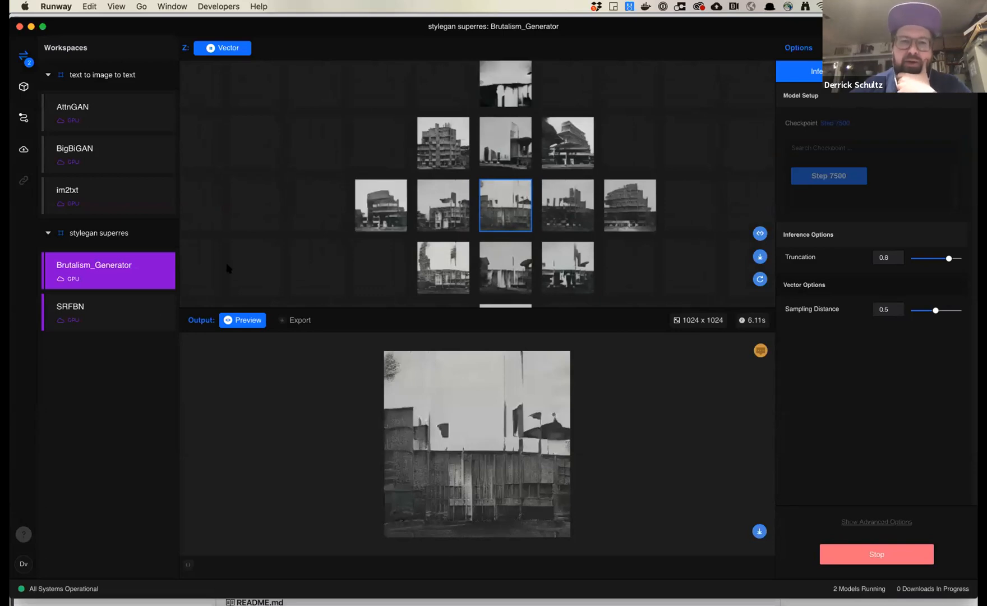
left_click(567, 149)
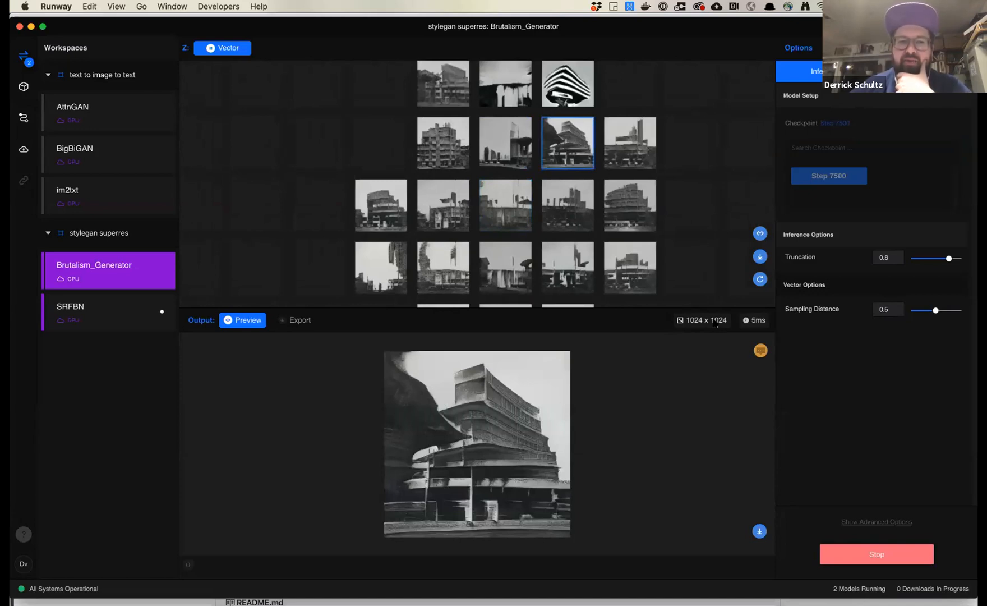
Save SRFBN's upscaled output image to the Dropbox (Personal) folder under the suggested file name.
left_click(96, 321)
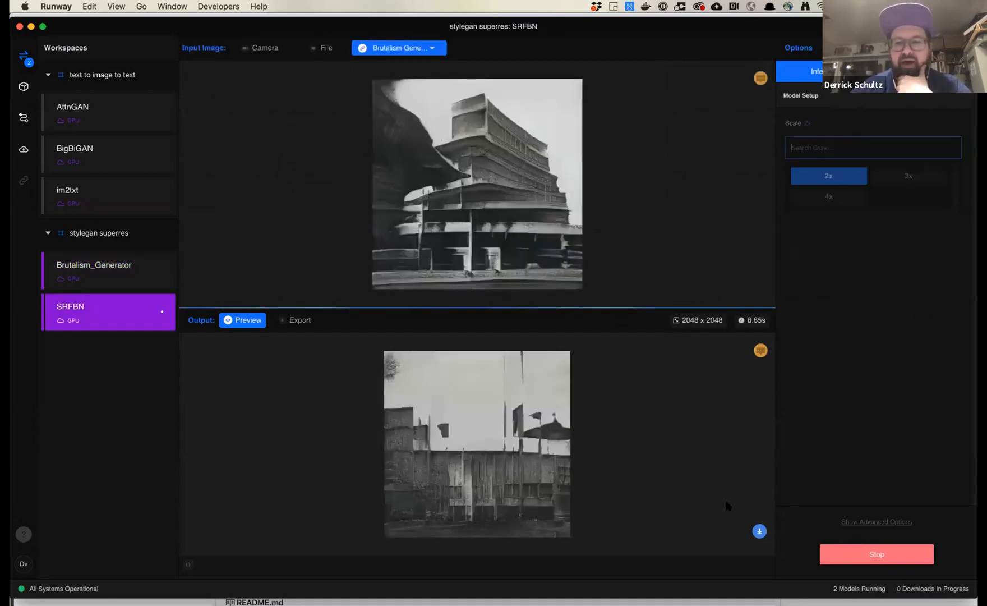
left_click(759, 530)
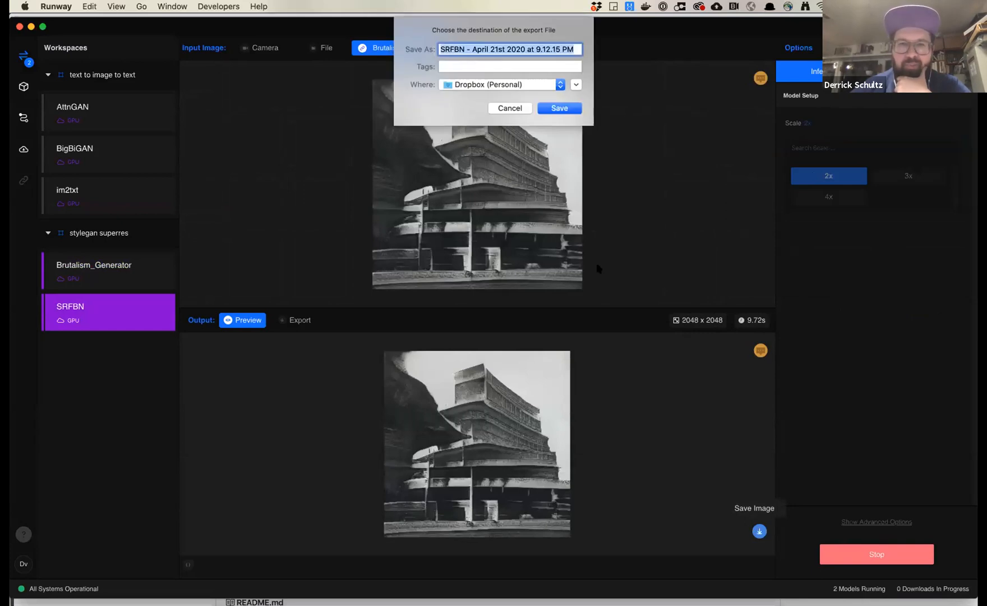
left_click(559, 107)
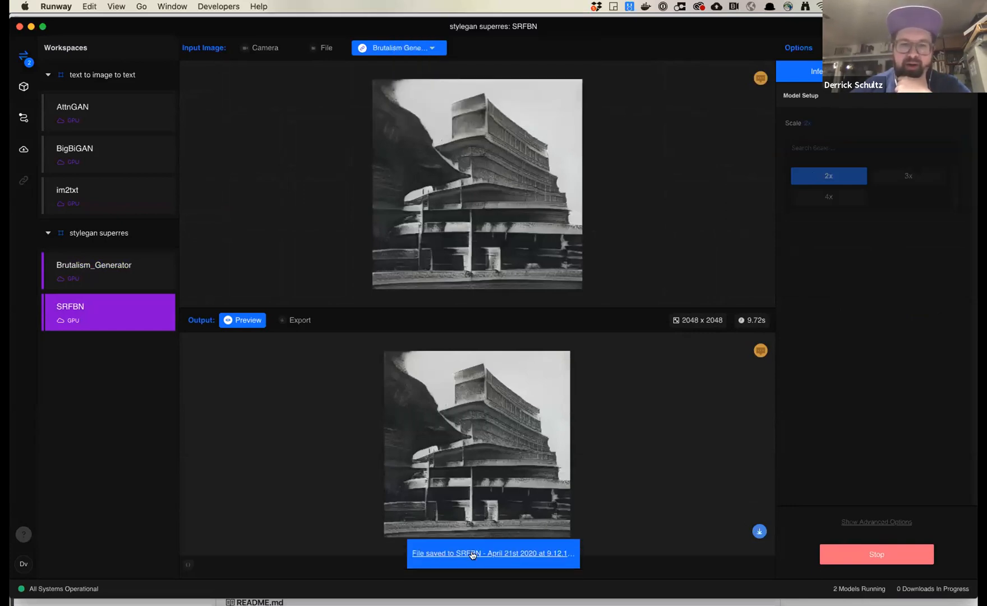
Reveal the saved SRFBN image in Finder, check its dimensions in the file info, and preview it.
left_click(471, 553)
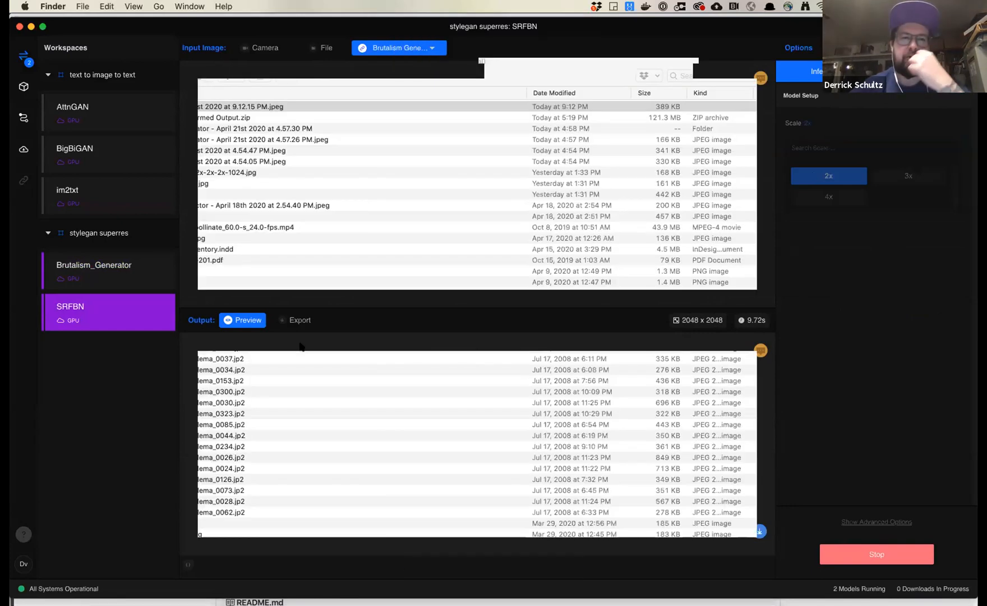
key("super+i")
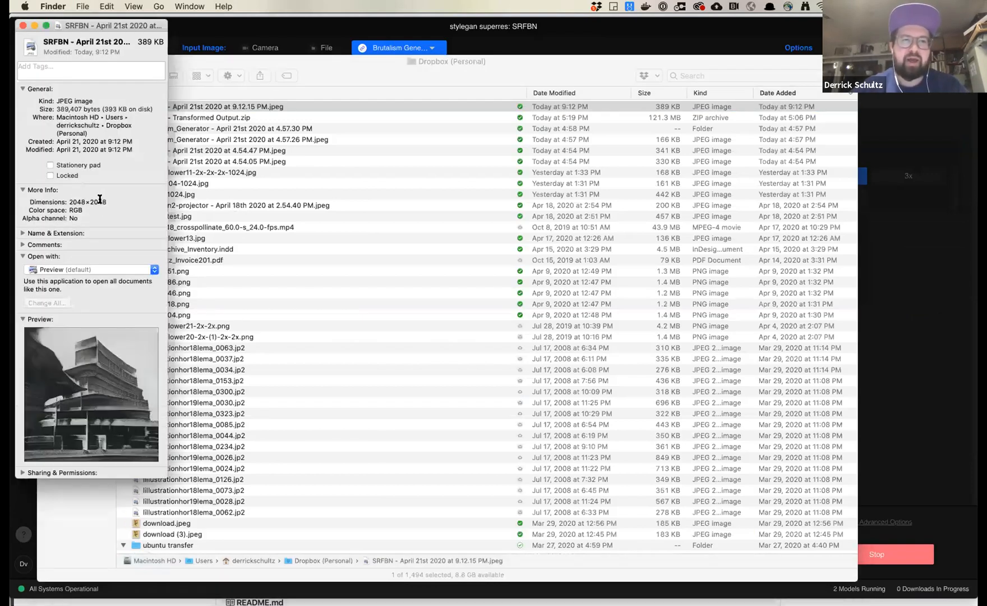
left_click(21, 25)
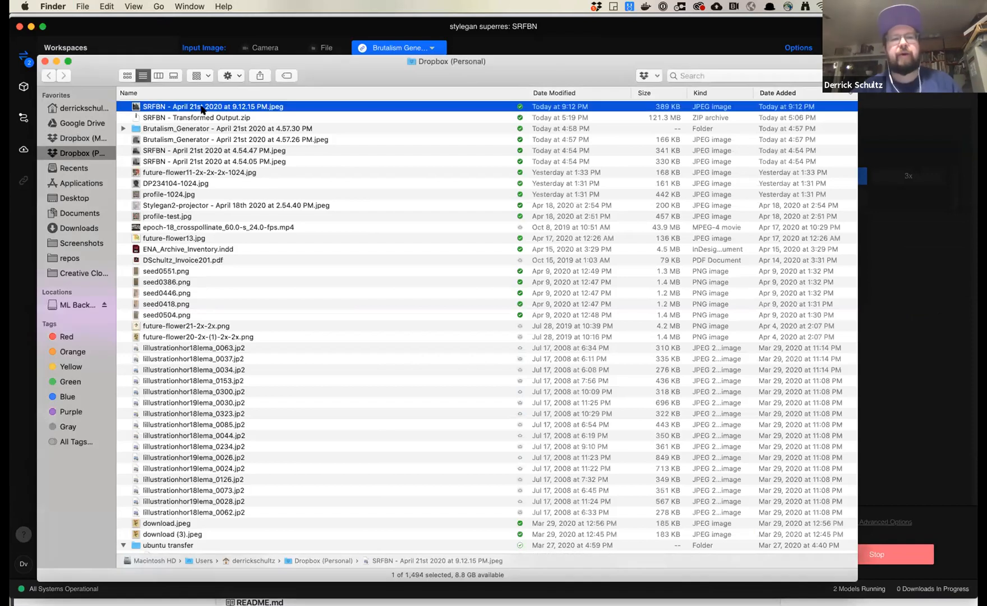
key("space")
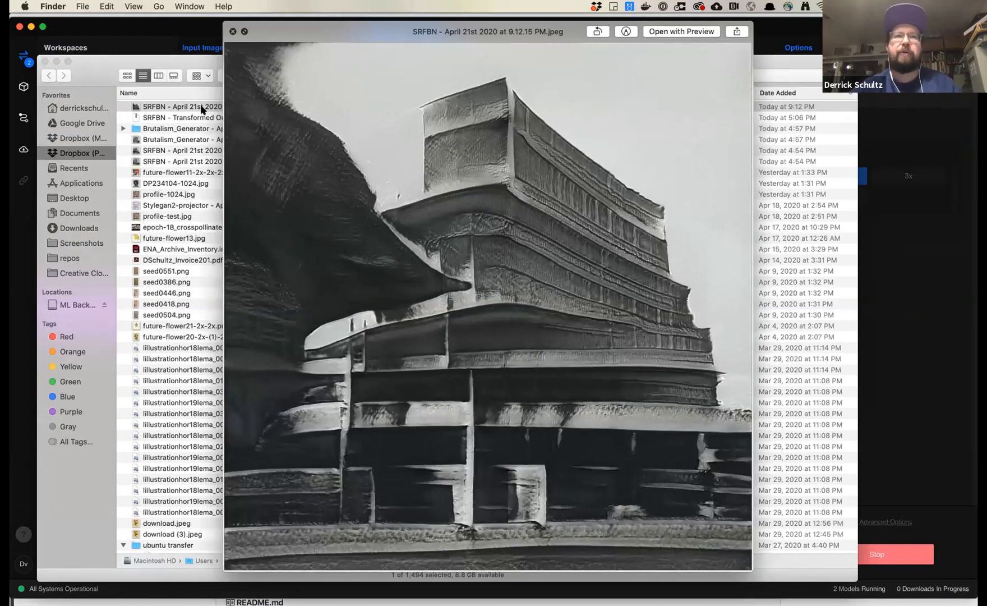
Close the file preview, switch back to Runway, and select the curved-roof building image below the current tile in Brutalism_Generator's vector grid.
key("space")
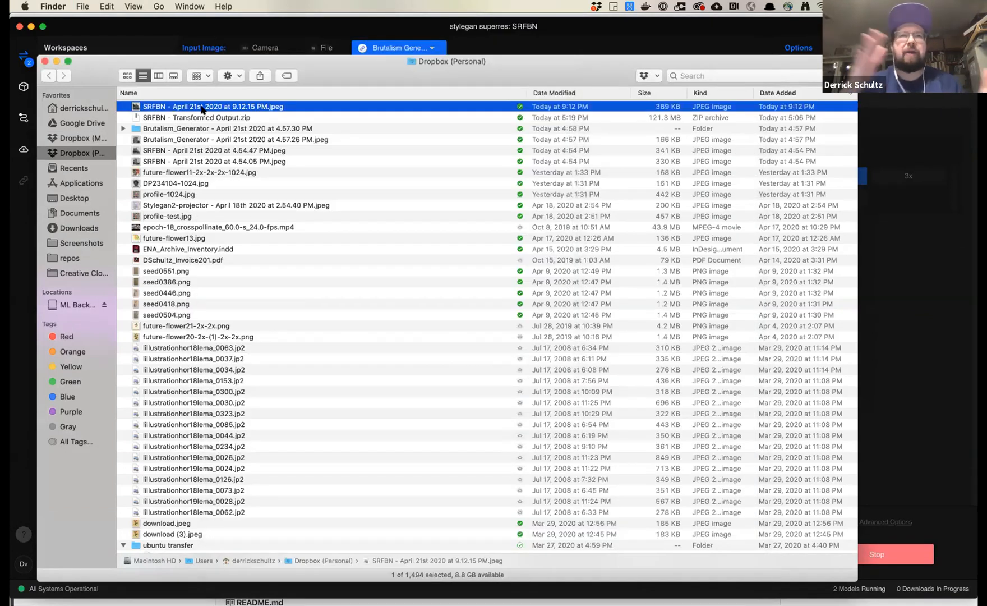
key("super+Tab")
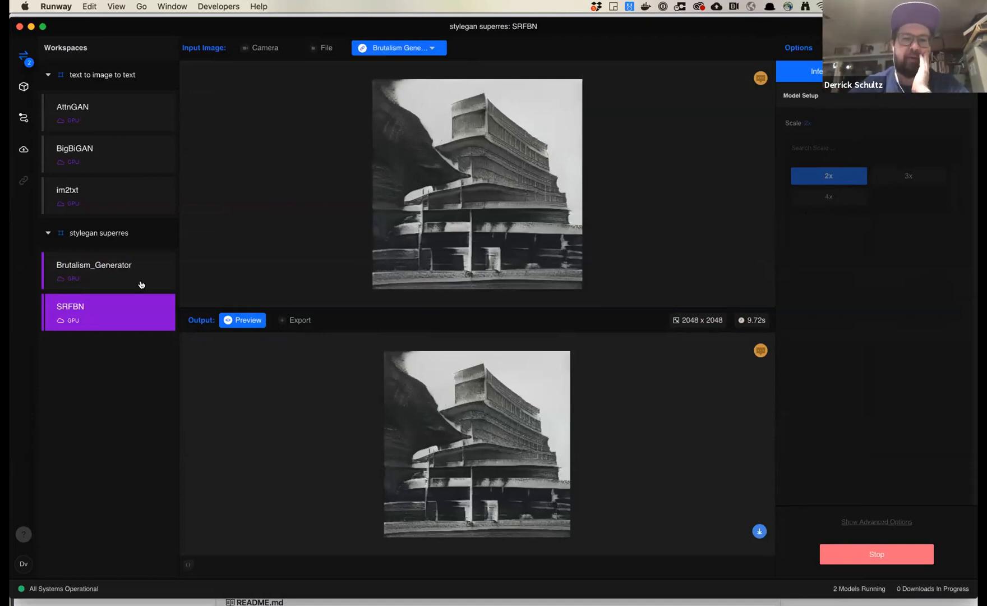
left_click(105, 275)
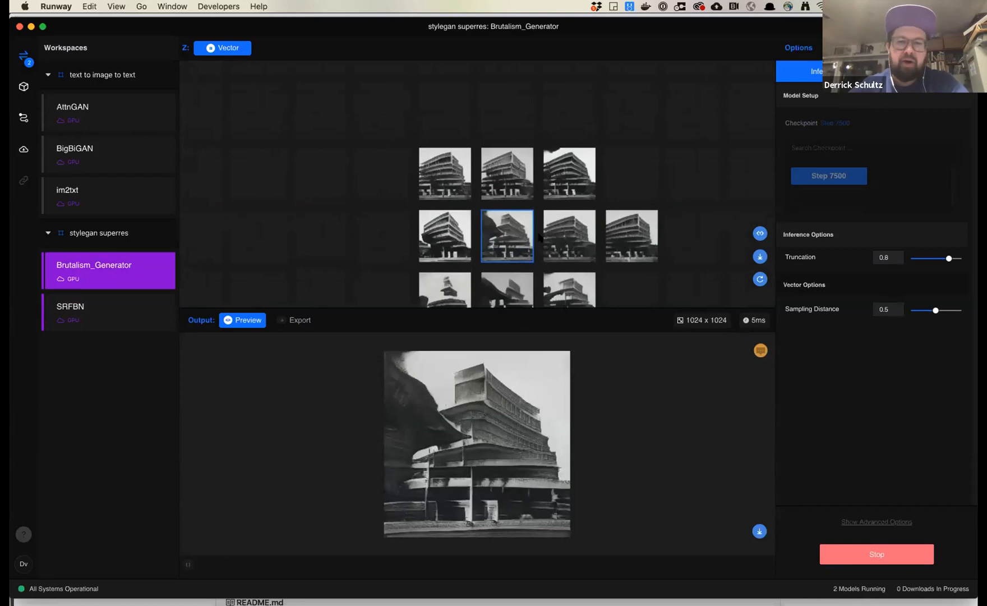
left_click(494, 281)
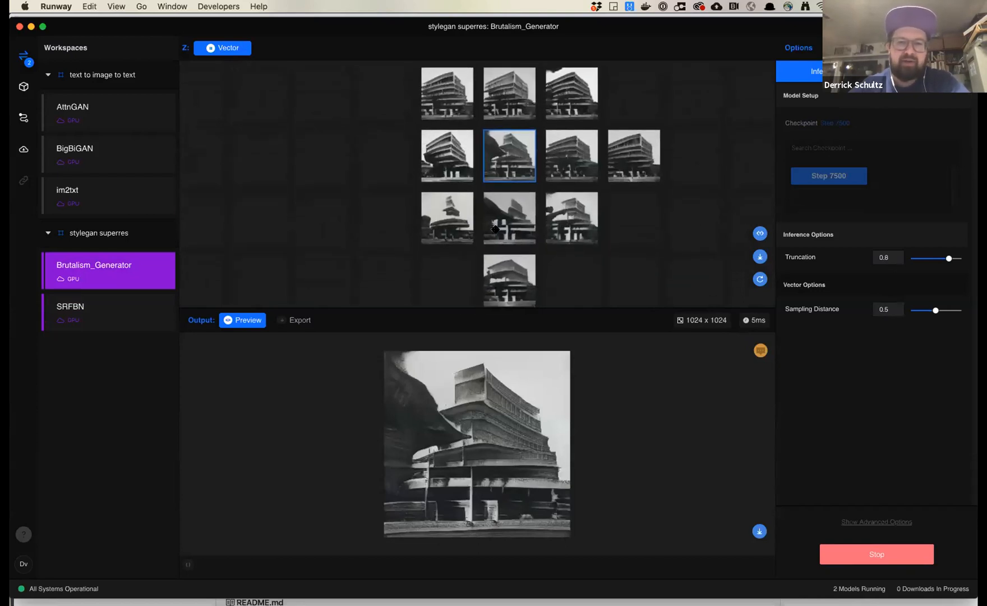
Save SRFBN's output image to the Dropbox (Personal) folder under the suggested file name.
left_click(107, 316)
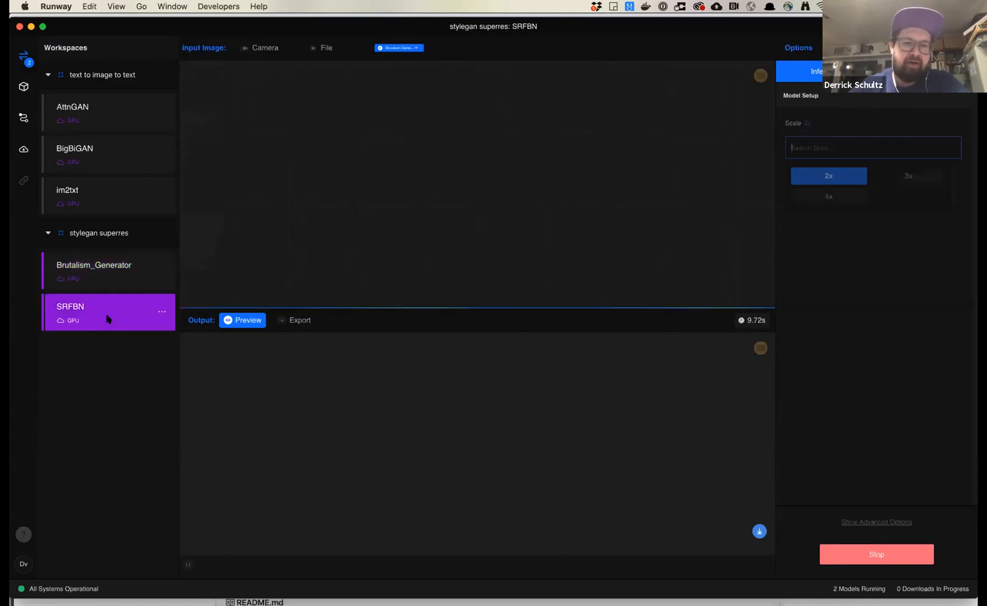
left_click(759, 530)
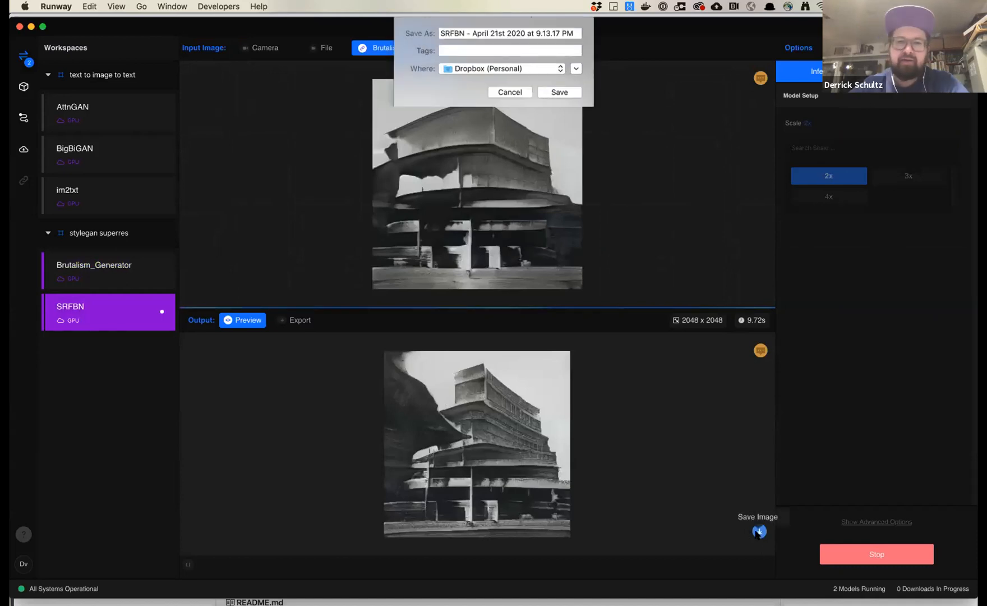
left_click(555, 109)
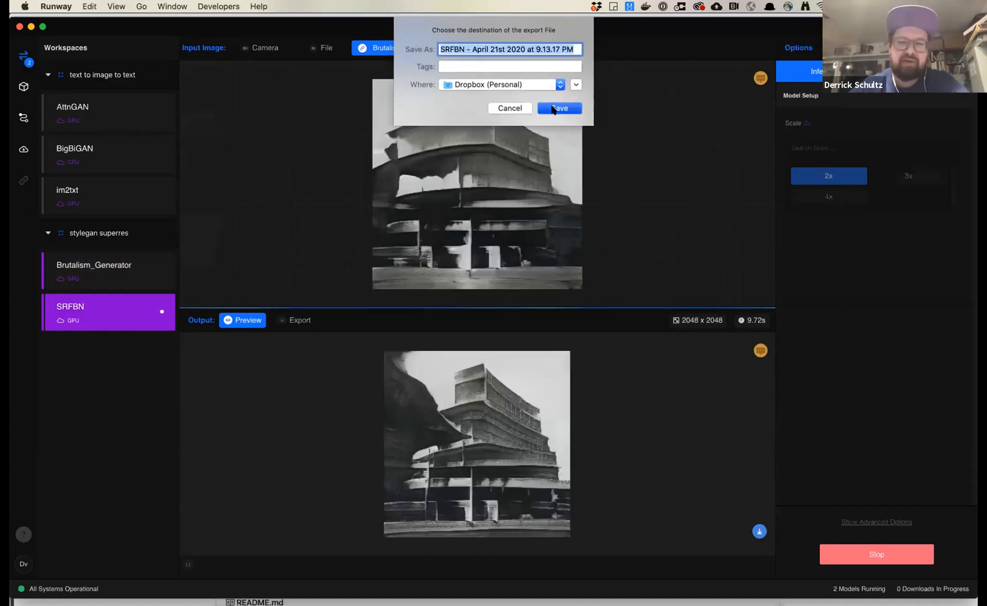
left_click(299, 320)
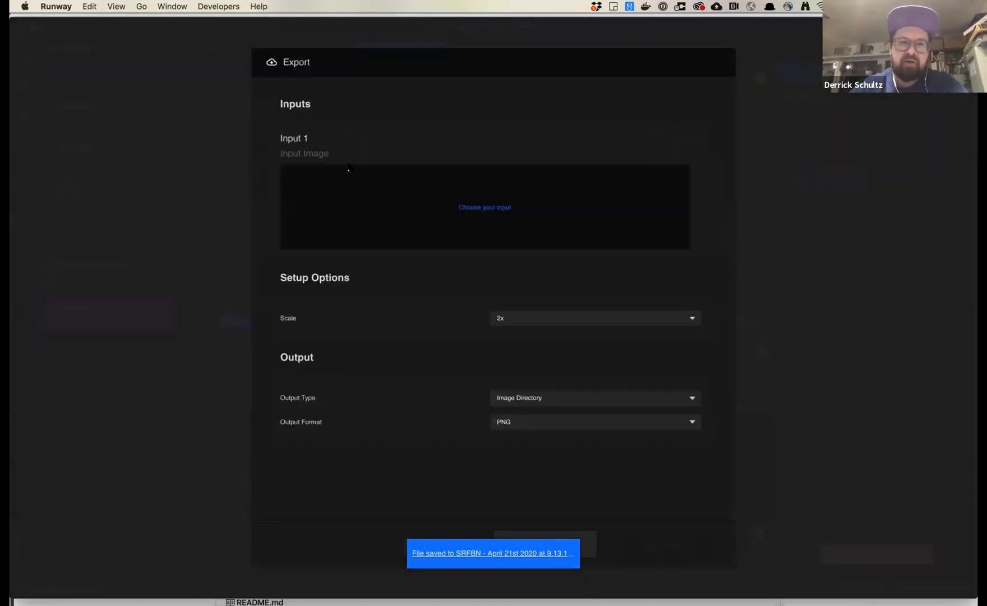
left_click(474, 207)
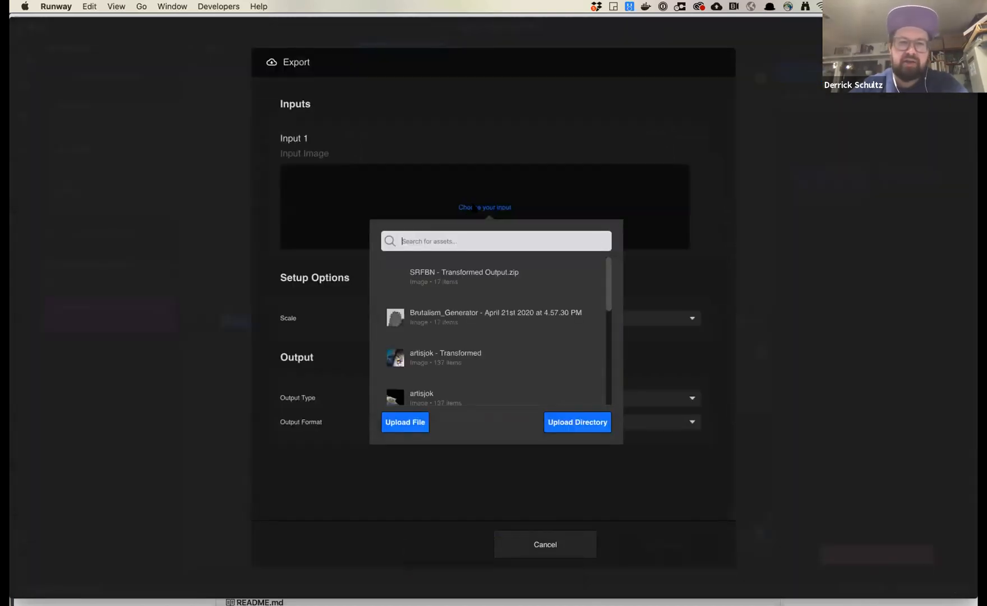
scroll(461, 280, "down", 8)
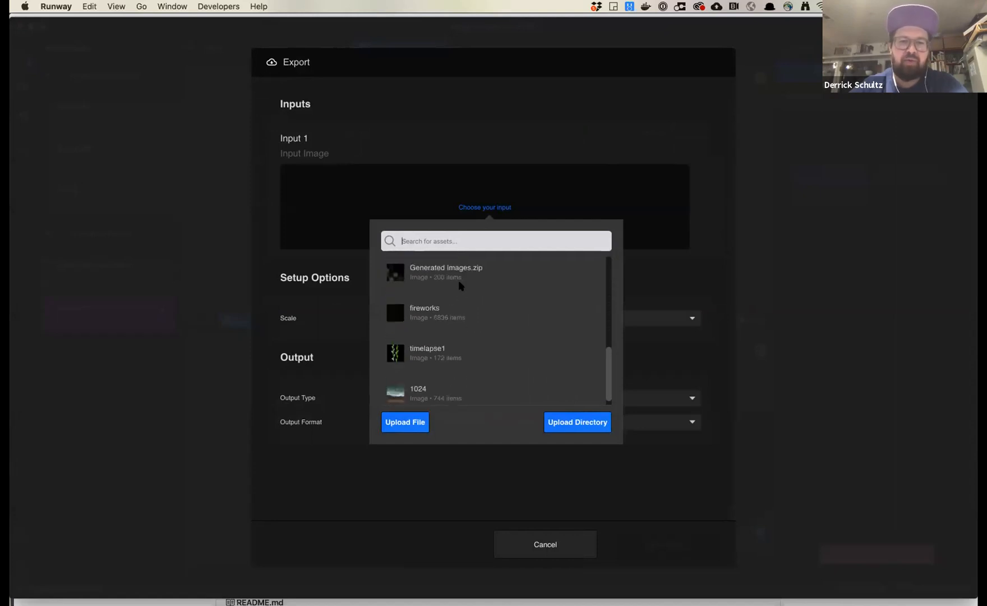
scroll(459, 282, "up", 8)
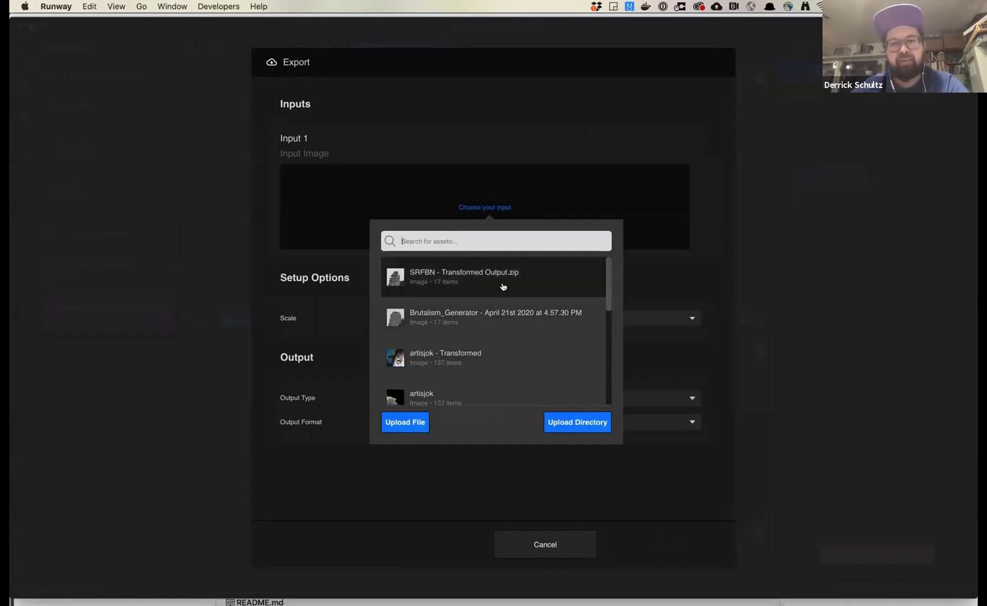
left_click(408, 322)
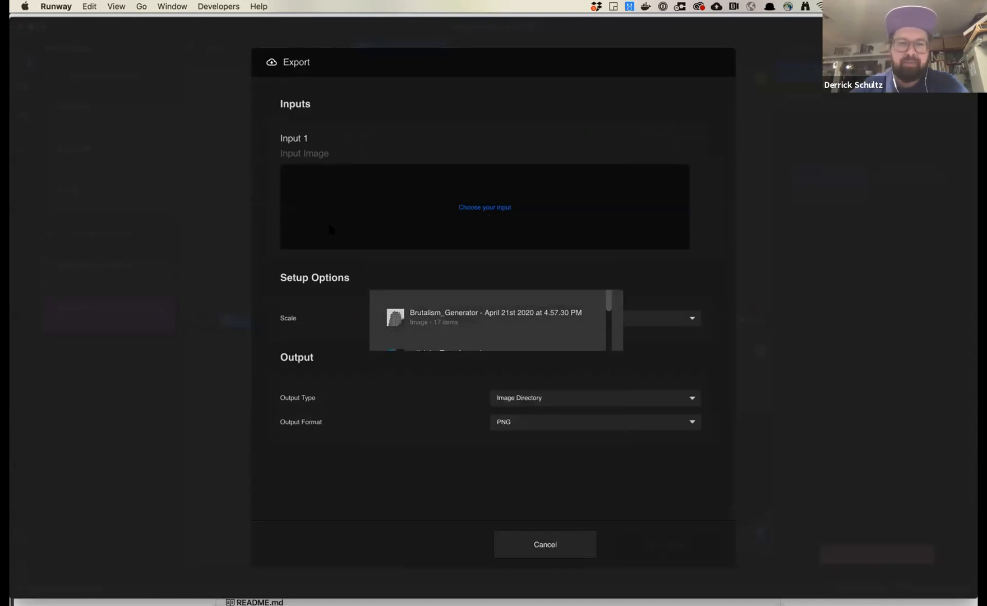
left_click(554, 543)
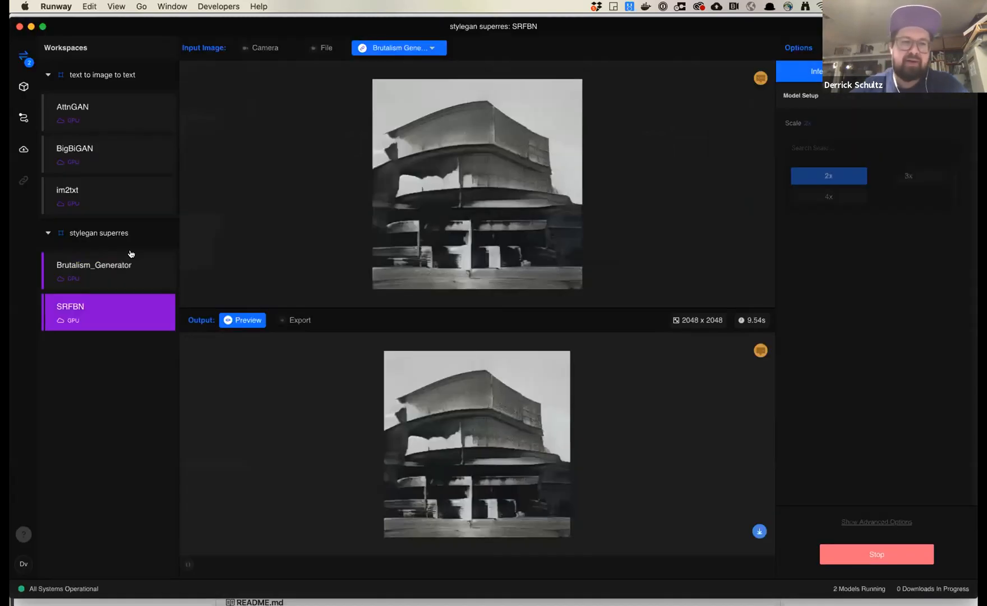
Open the export settings of Brutalism_Generator and set the export type to Image Directory.
left_click(112, 263)
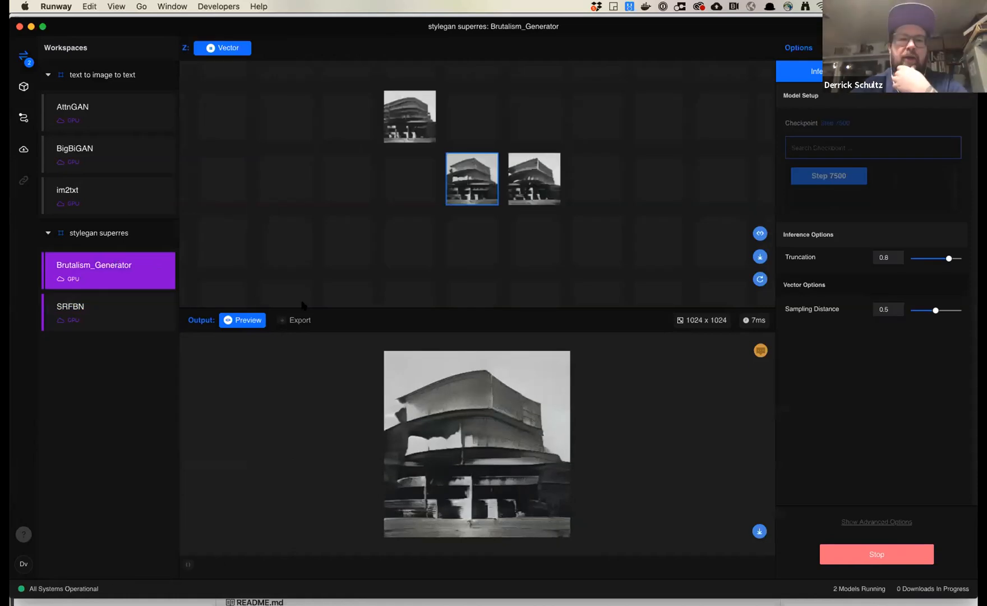
left_click(294, 320)
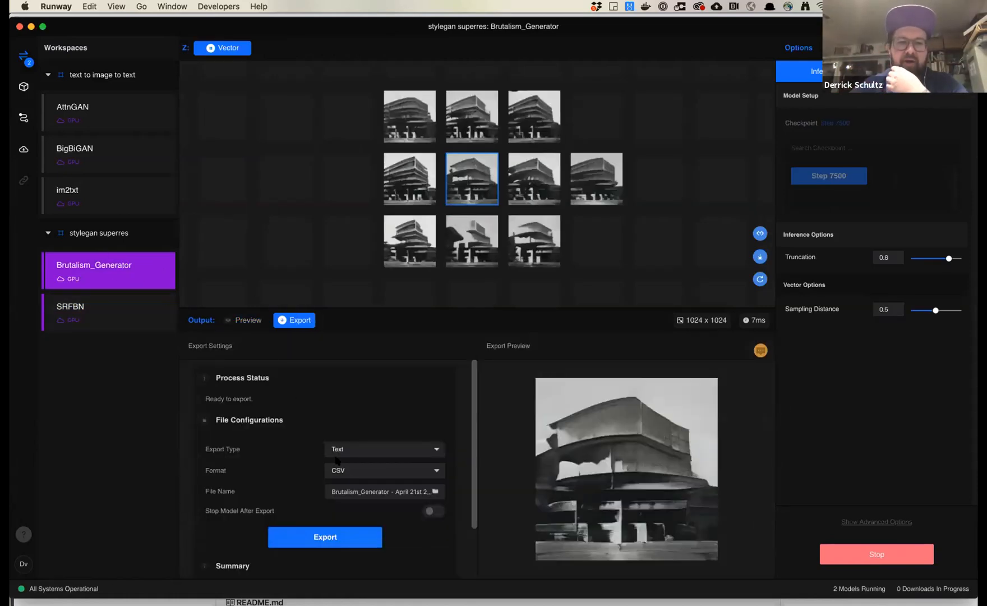
left_click(345, 449)
left_click(352, 507)
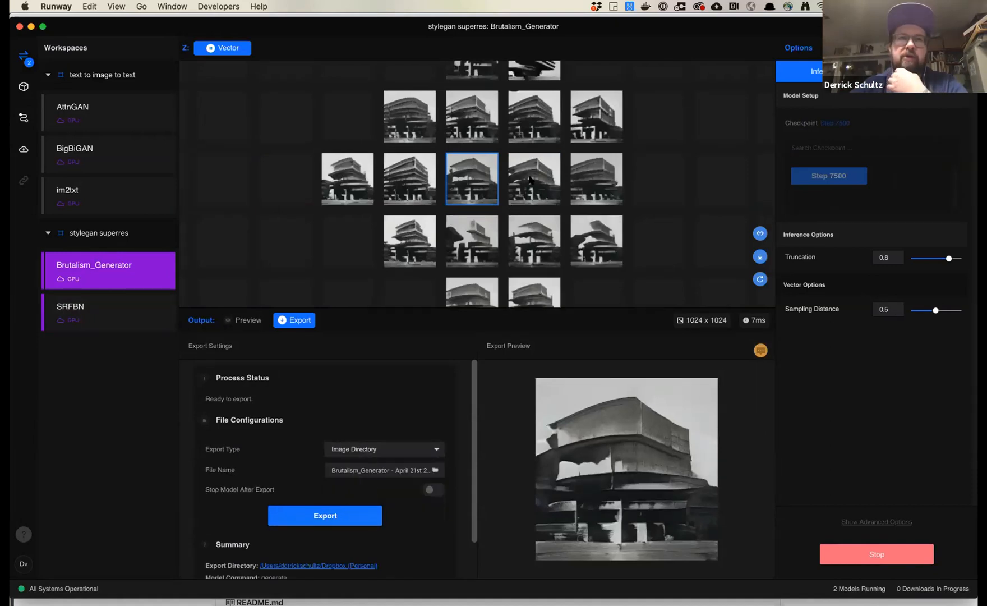
Start an SRFBN export with the Brutalism_Generator - April 21st 2020 at 4.57.30 PM image set as input.
left_click(120, 314)
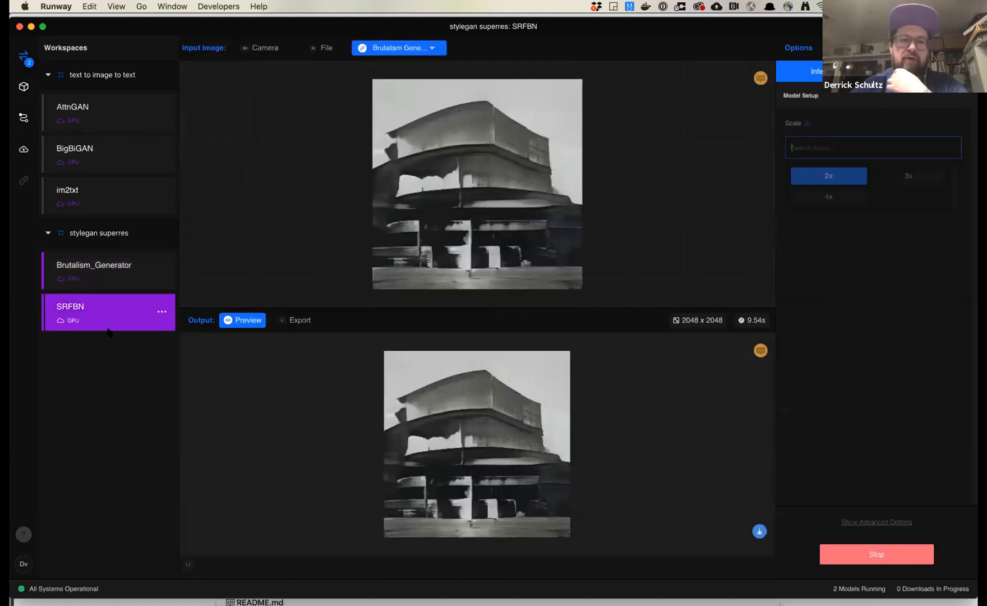
left_click(303, 319)
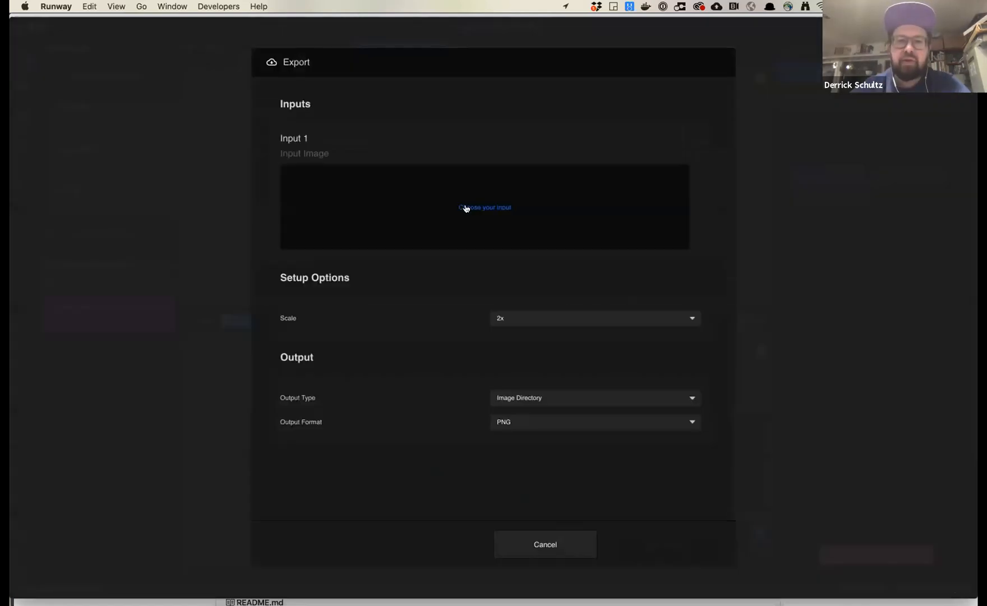
left_click(465, 208)
scroll(505, 348, "down", 1)
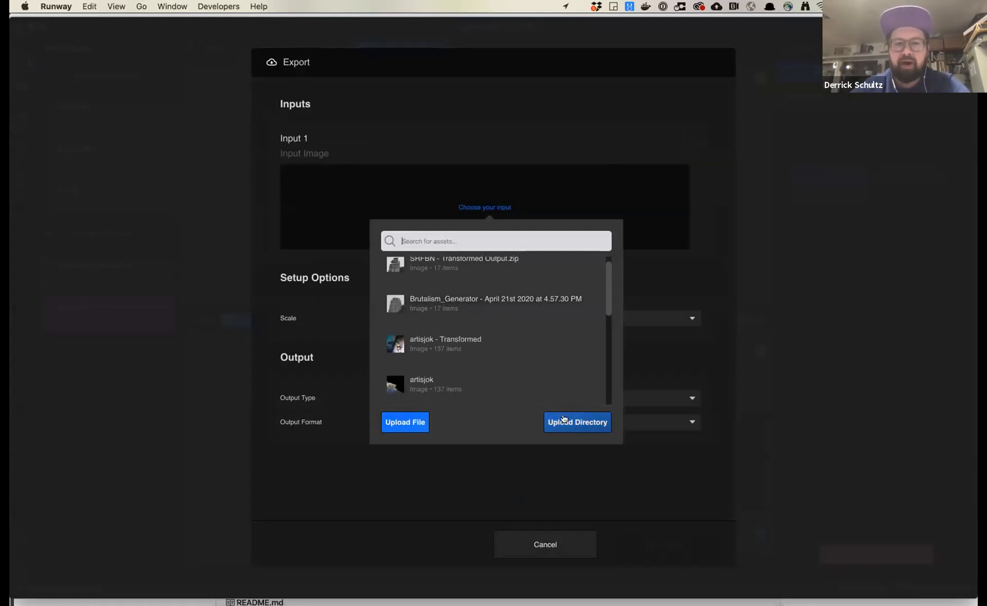
left_click(469, 306)
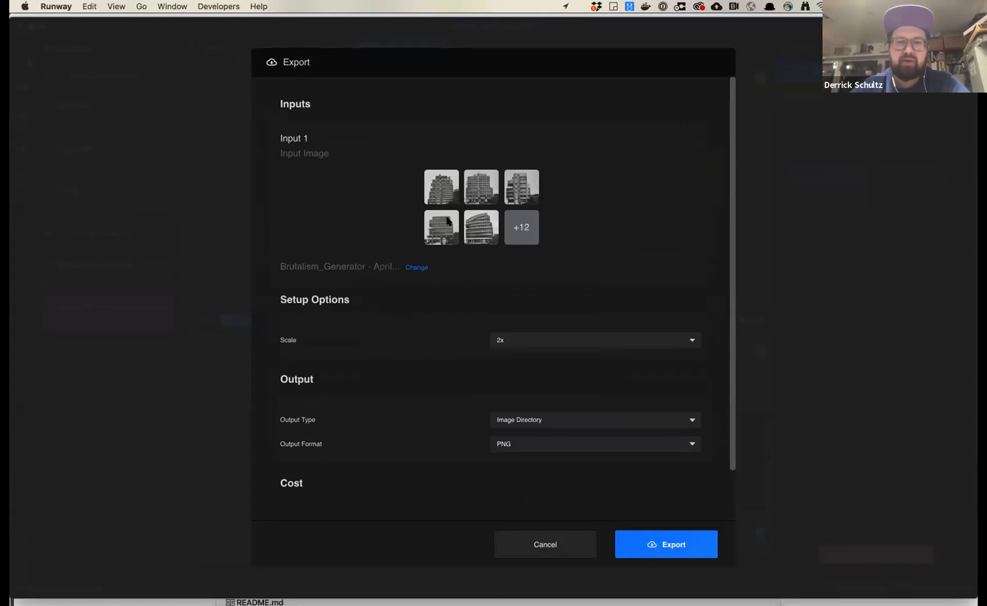
Set the export scale to 4x with PNG format and Image Directory output, then cancel the export.
scroll(513, 197, "down", 3)
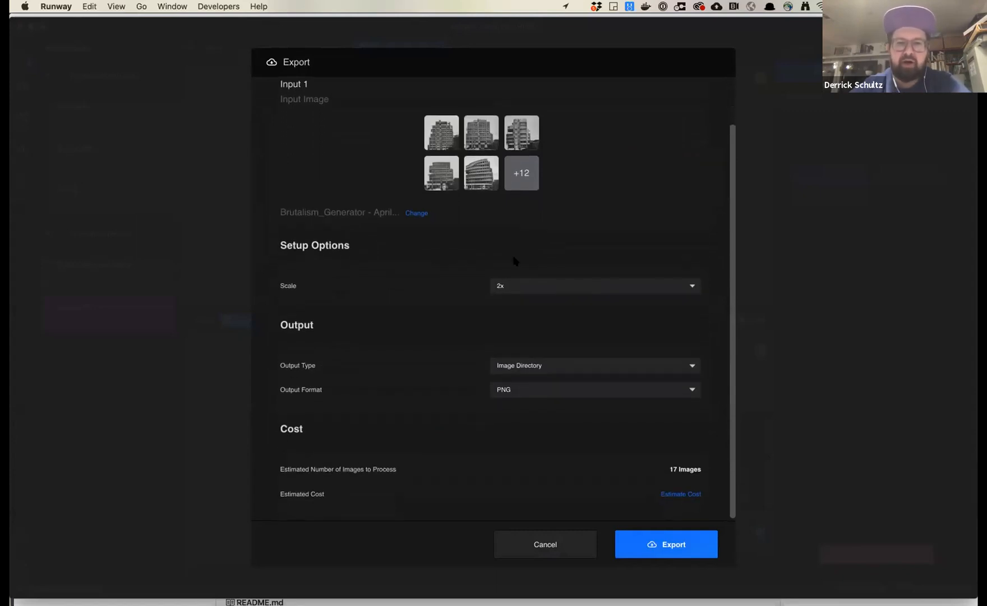
left_click(519, 285)
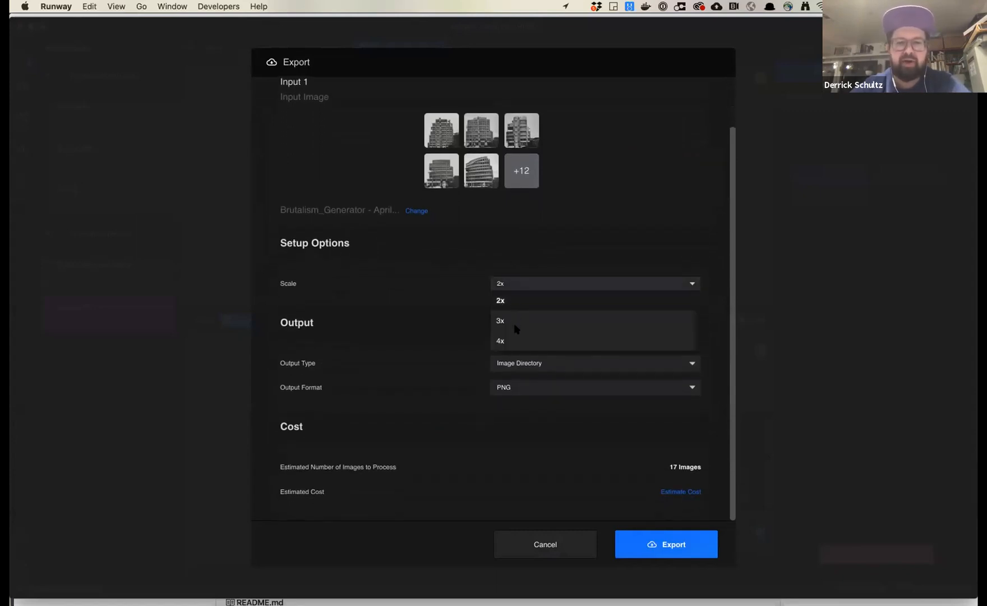
left_click(513, 339)
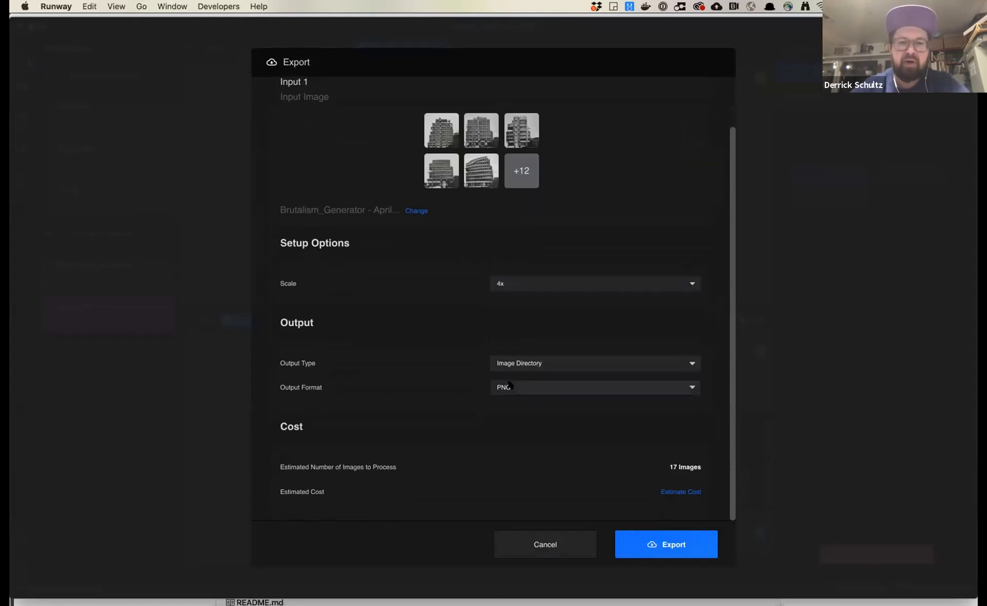
left_click(509, 386)
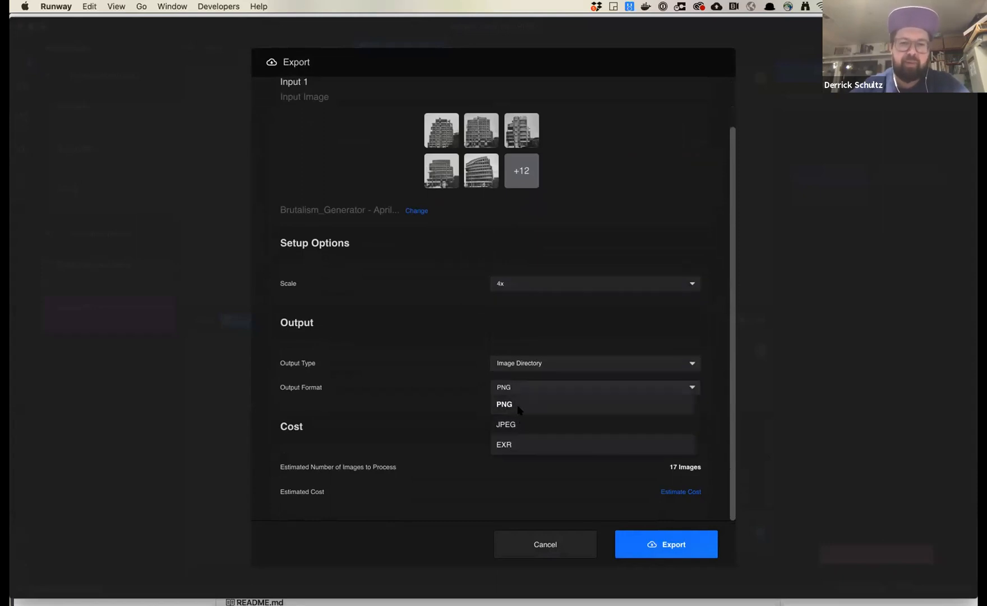
left_click(516, 400)
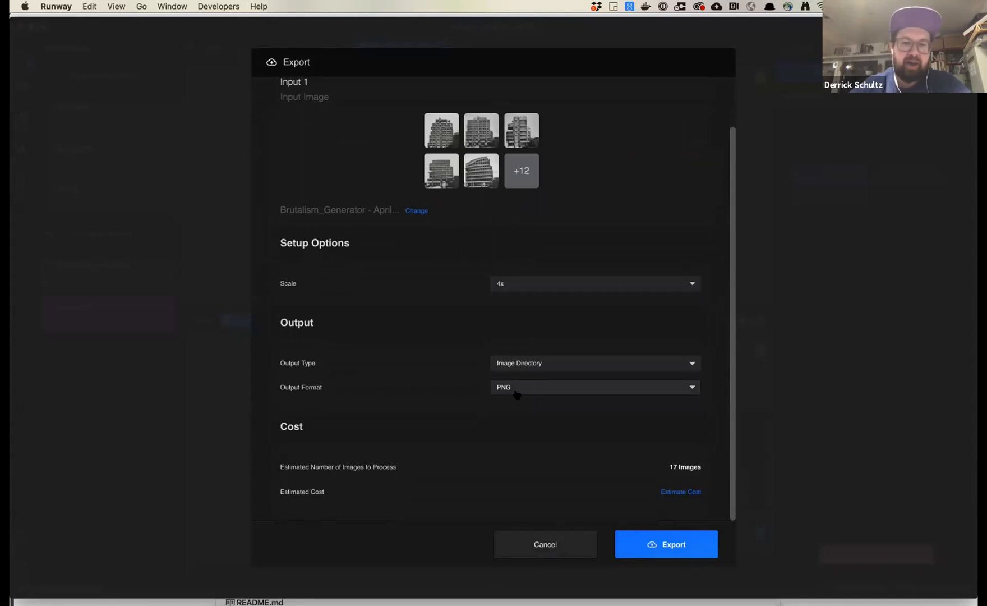
left_click(535, 362)
left_click(508, 363)
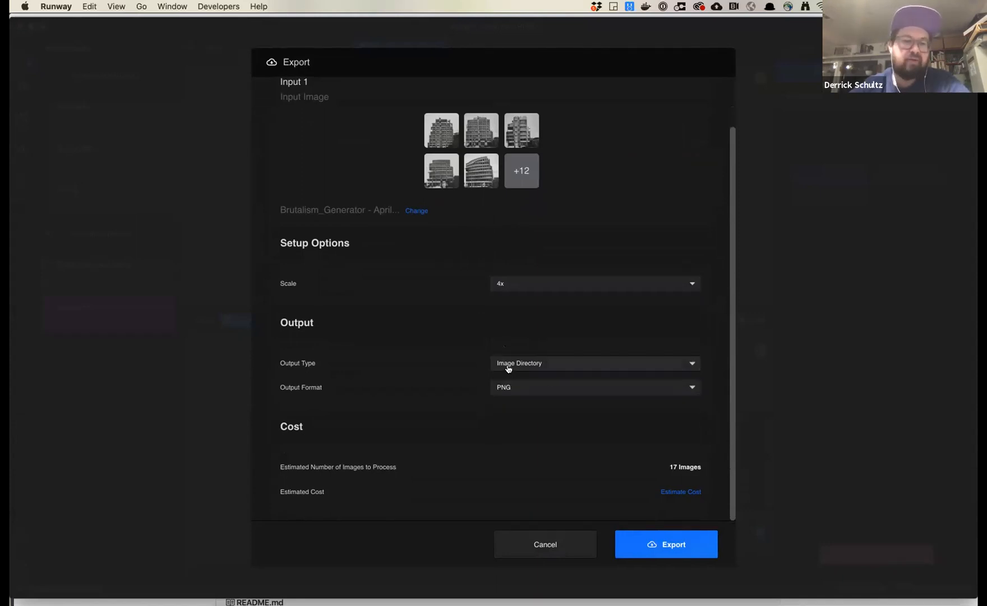
left_click(507, 364)
left_click(511, 379)
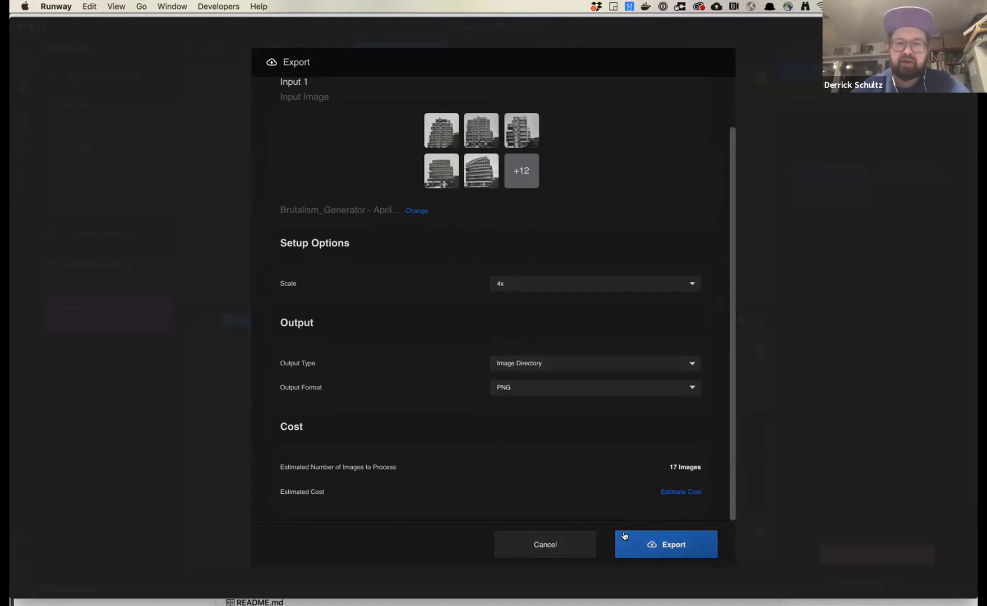
left_click(557, 548)
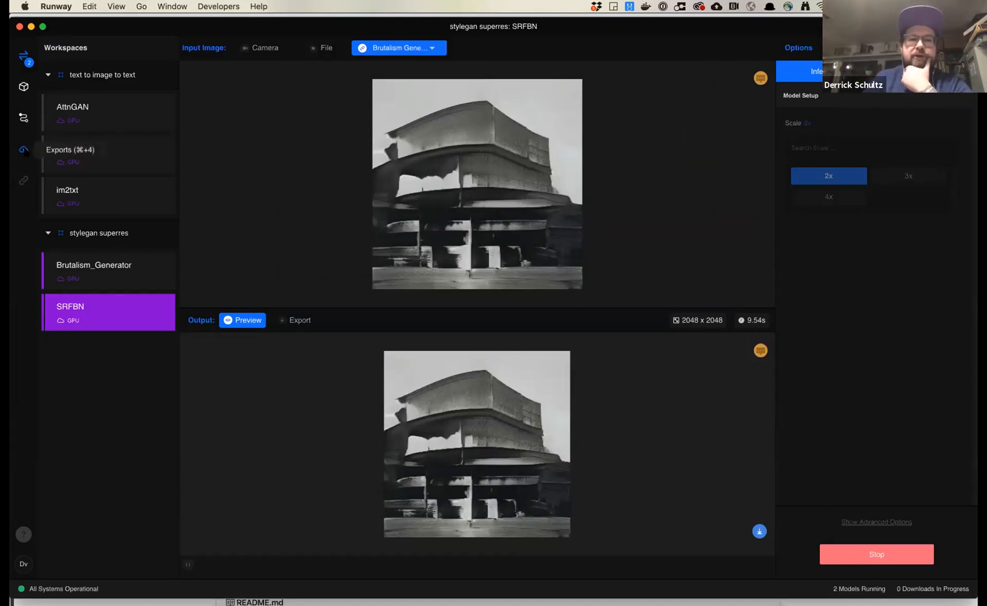
Look over the list of completed exports and the model browser.
left_click(24, 149)
mouse_move(426, 174)
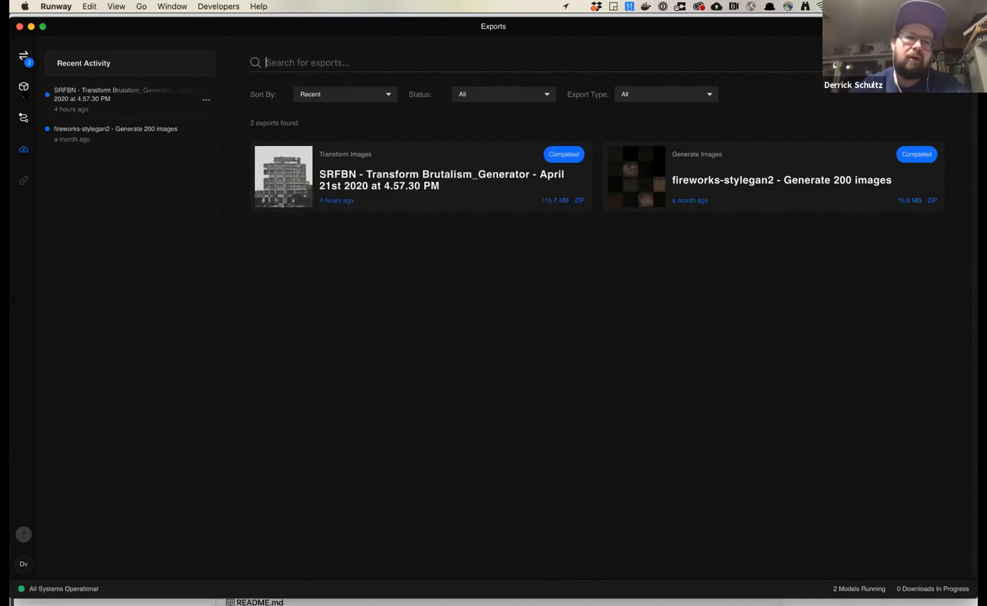
left_click(23, 87)
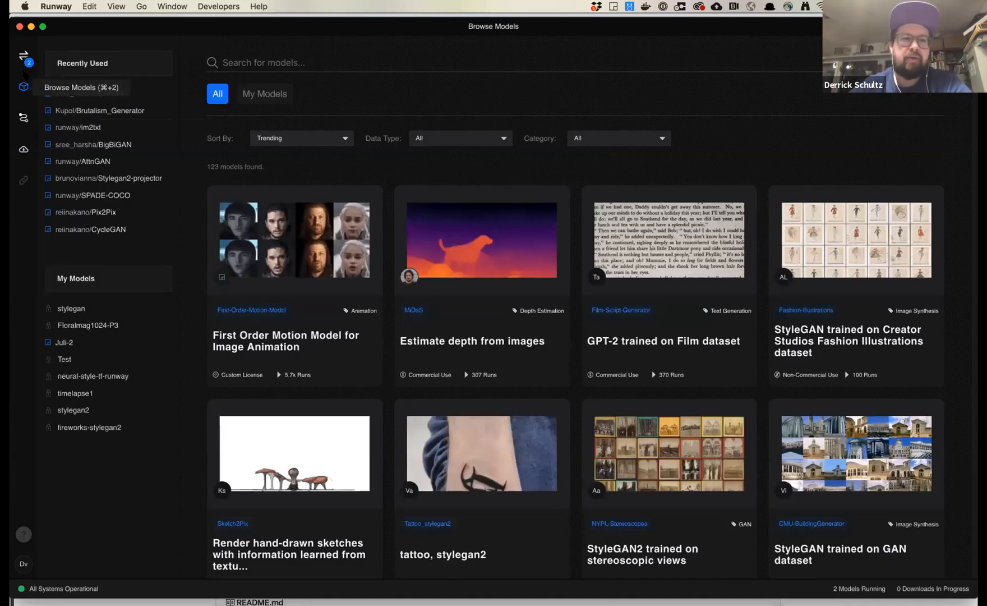
Return to the workspaces and stop all models in the stylegan superres workspace.
left_click(24, 58)
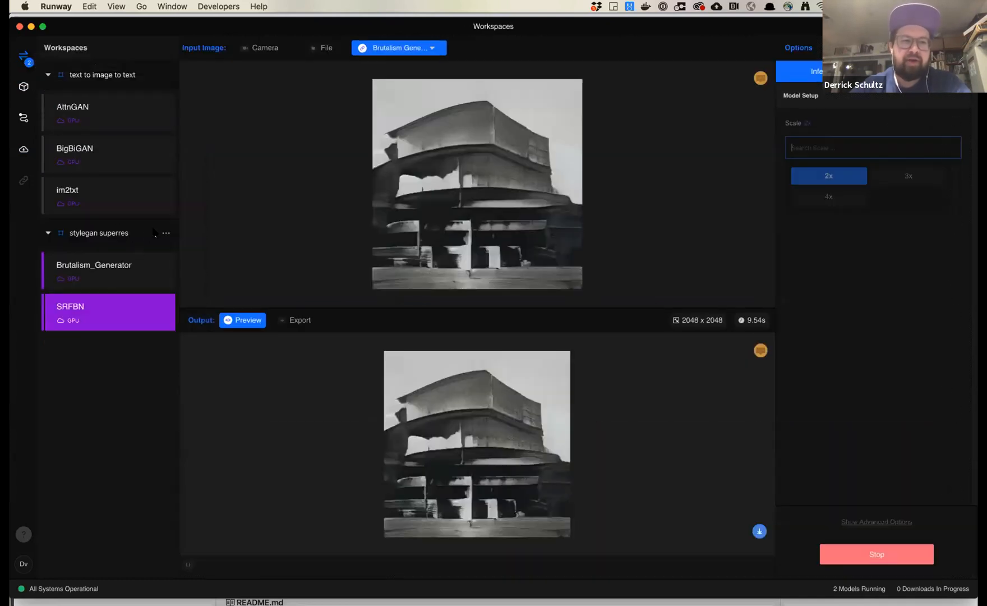
left_click(166, 233)
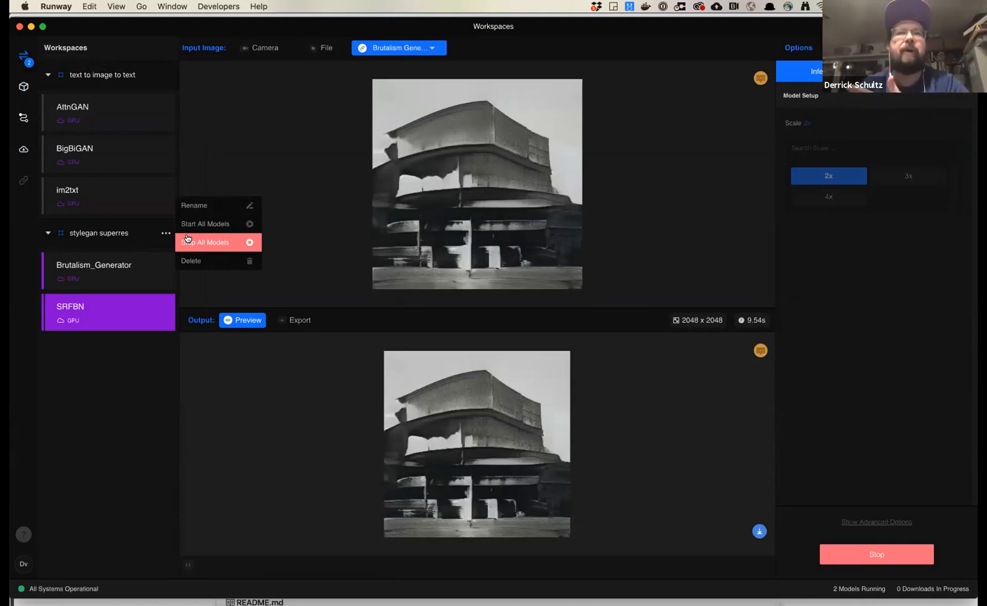
left_click(188, 240)
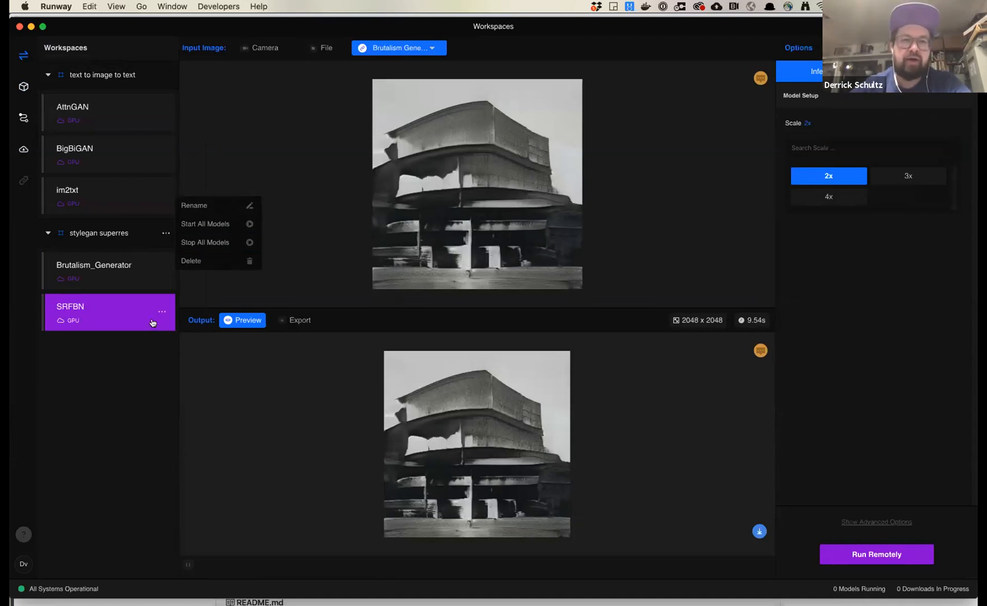
Start all models in the text to image to text workspace.
left_click(104, 283)
left_click(104, 304)
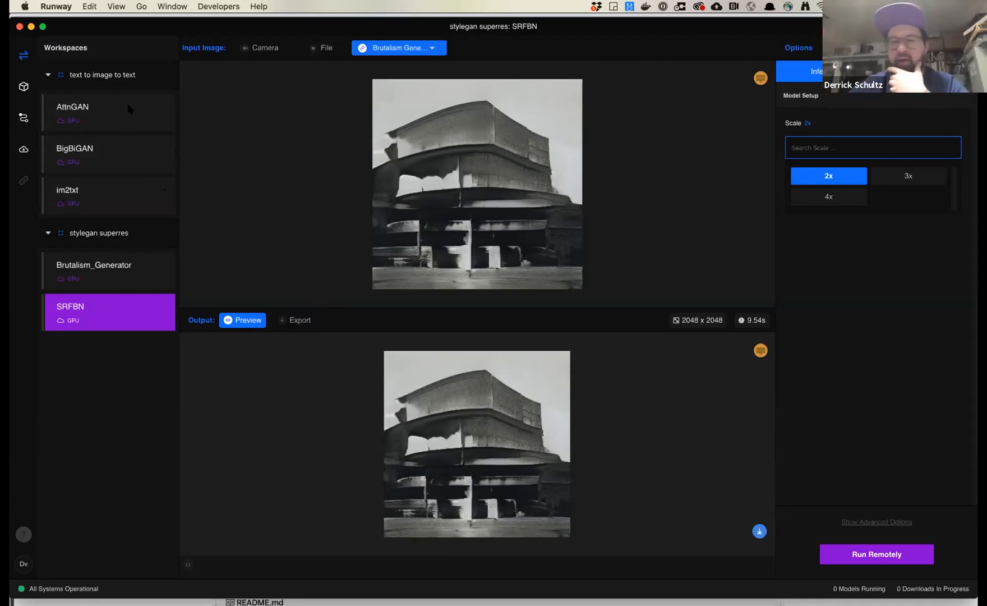
left_click(165, 75)
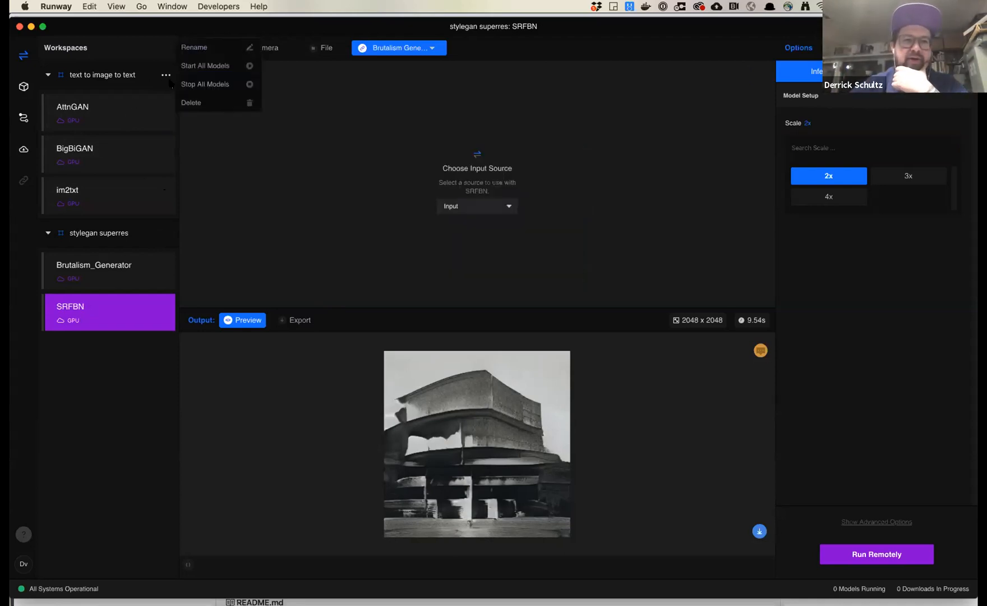
left_click(202, 66)
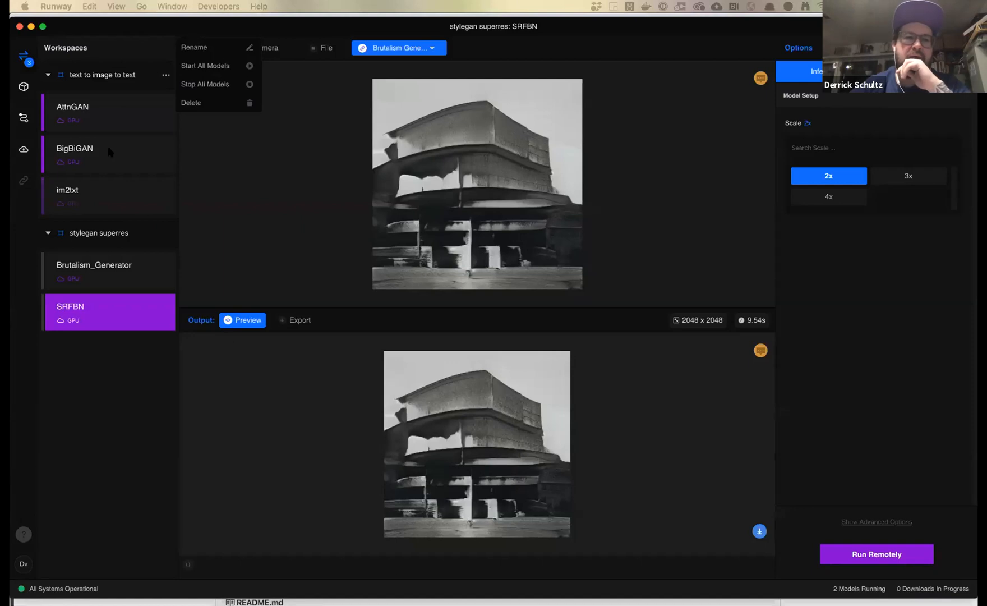
Generate an AttnGAN image from the caption "a big orange cat".
left_click(92, 155)
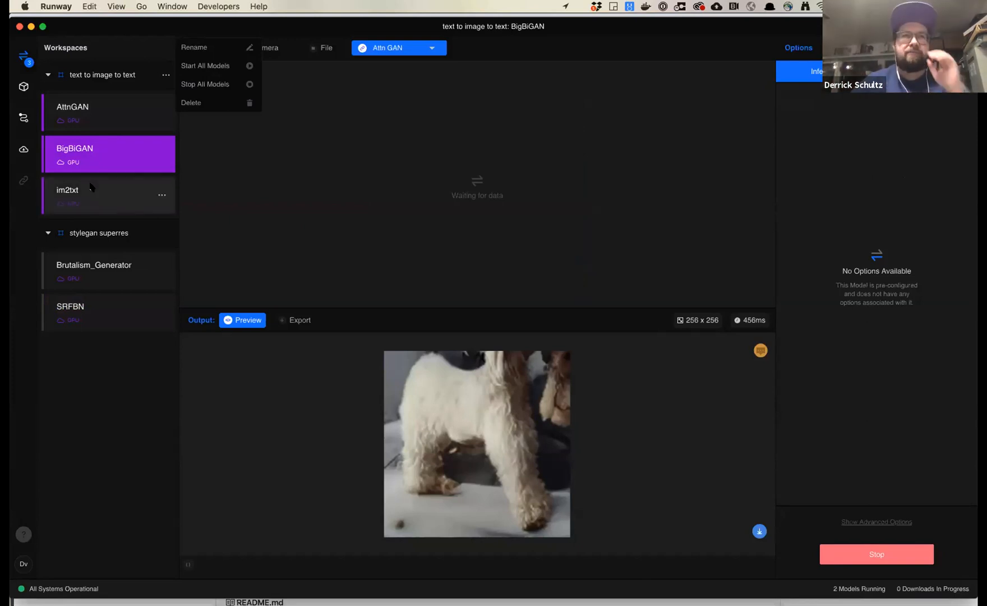
left_click(108, 117)
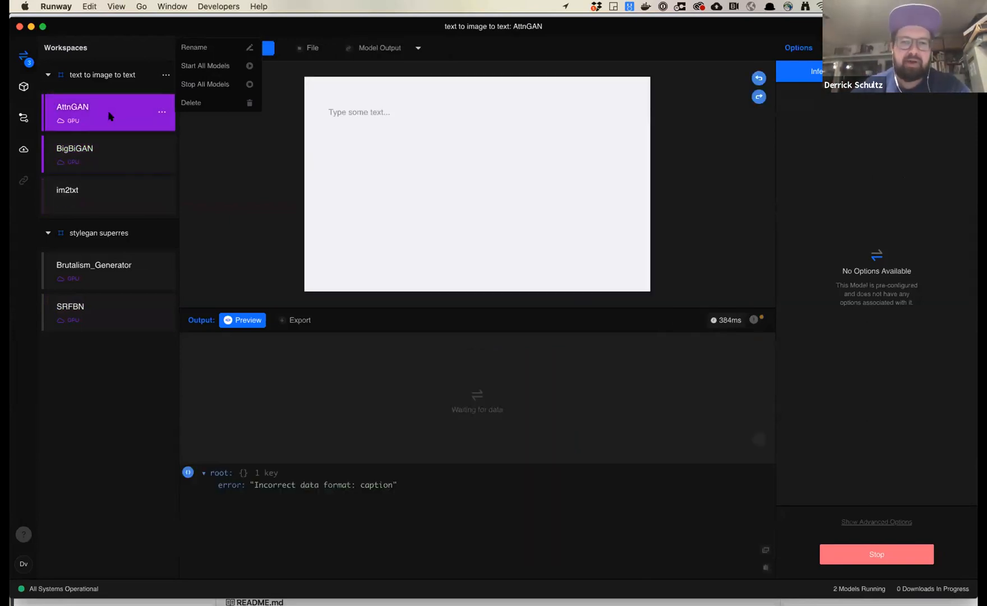
left_click(380, 145)
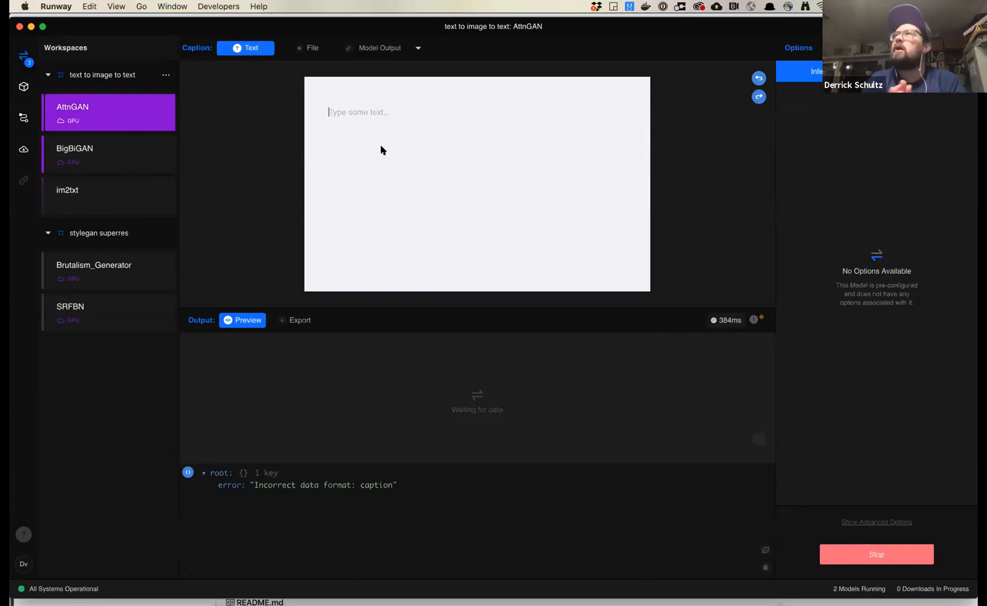
type("a big")
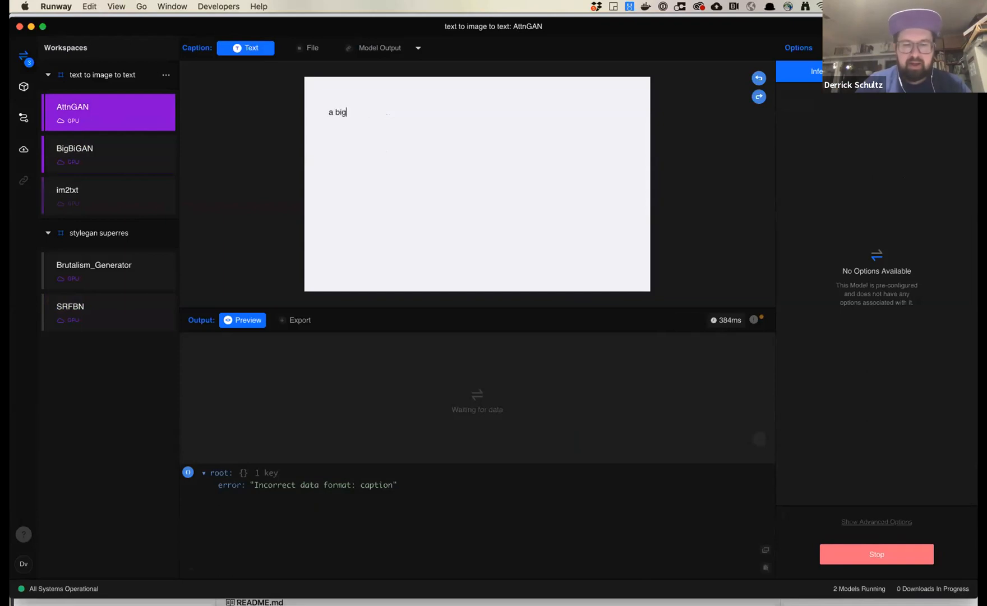
type(" orange cat")
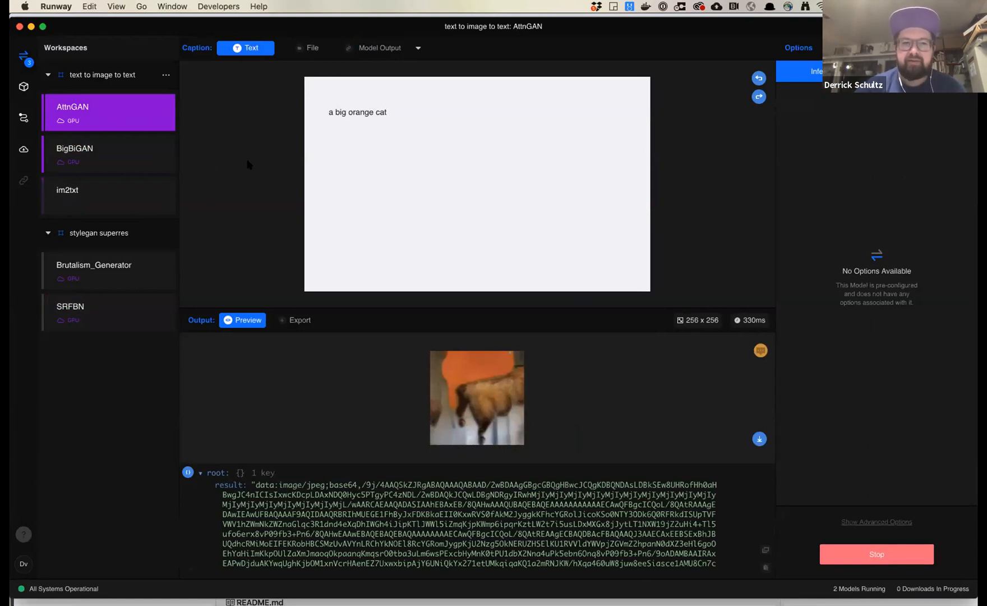
Follow the cat image through the chain, examining the BigBiGAN output and the im2txt caption.
left_click(110, 159)
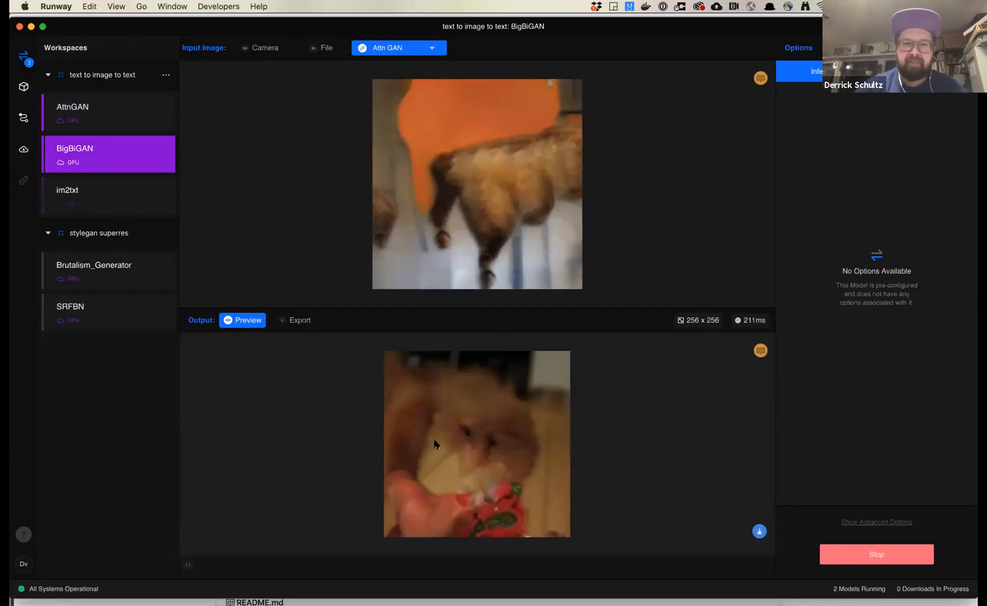
left_click(115, 196)
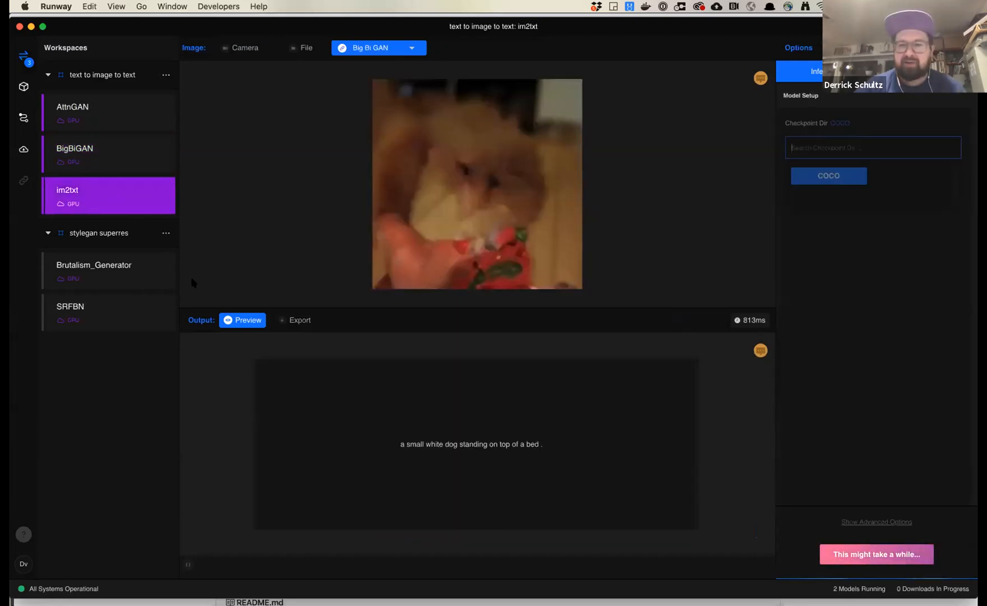
left_click(105, 150)
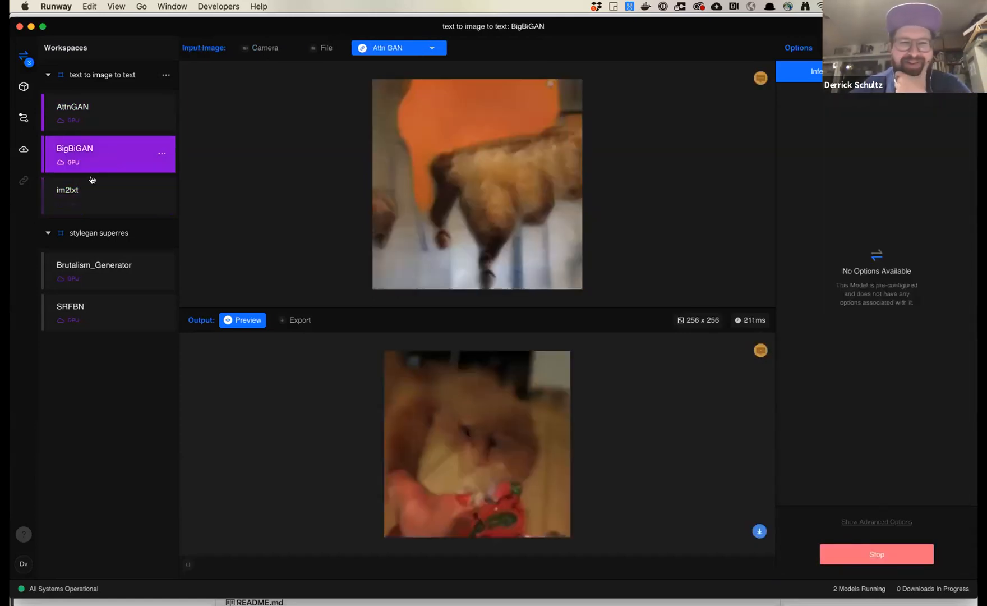
left_click(101, 119)
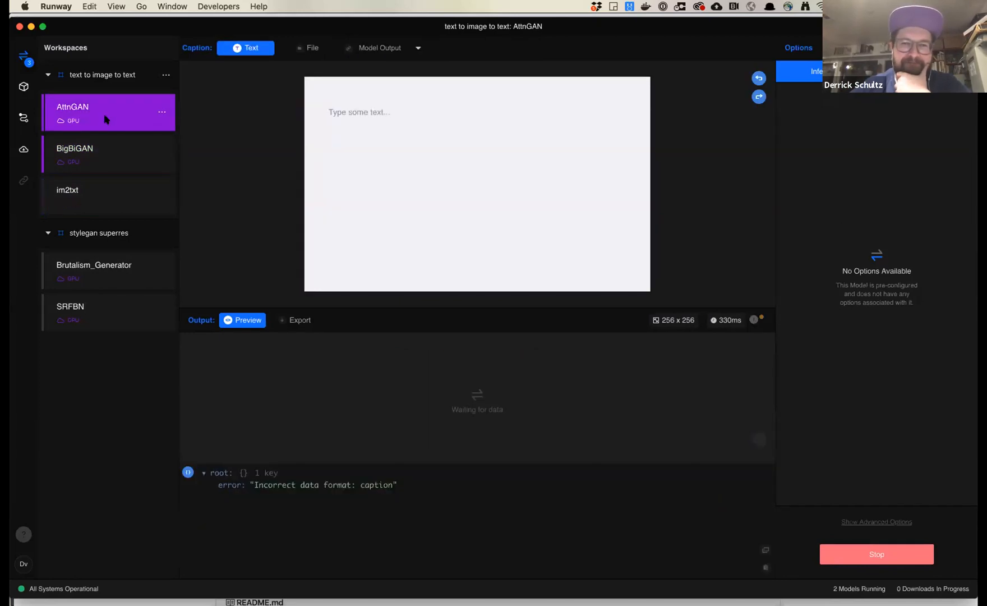
left_click(98, 149)
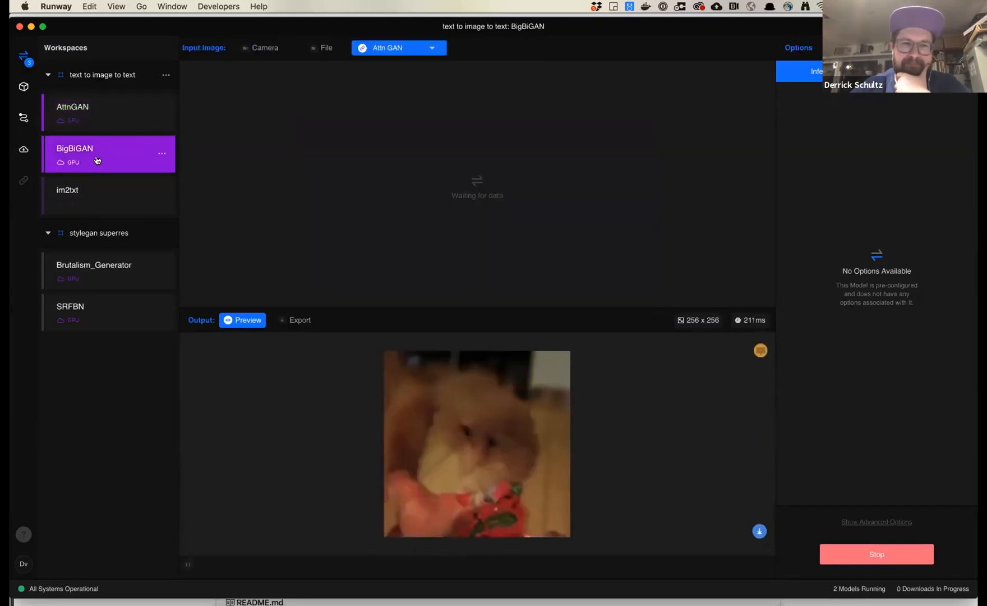
left_click(101, 105)
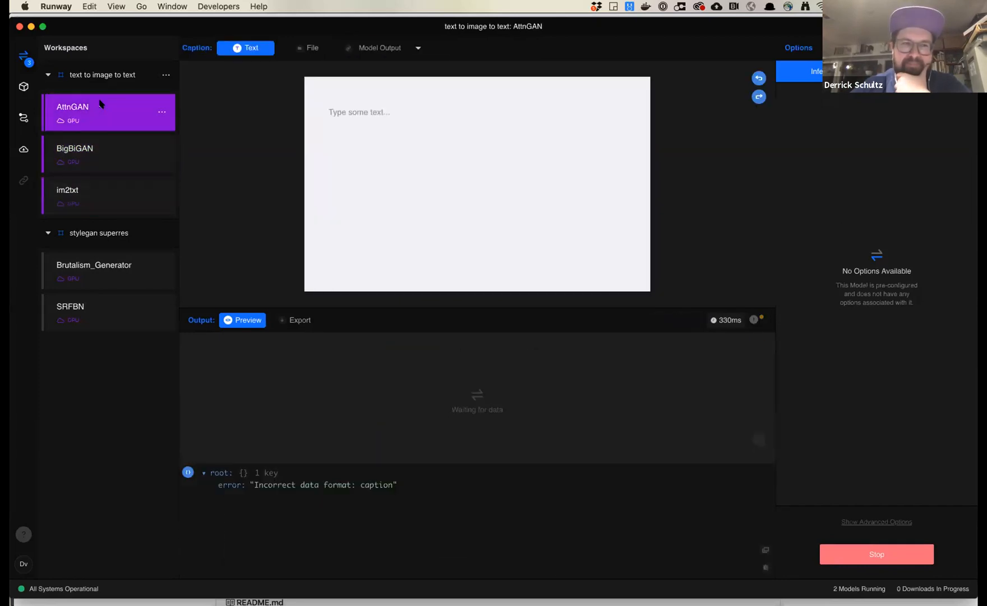
left_click(110, 147)
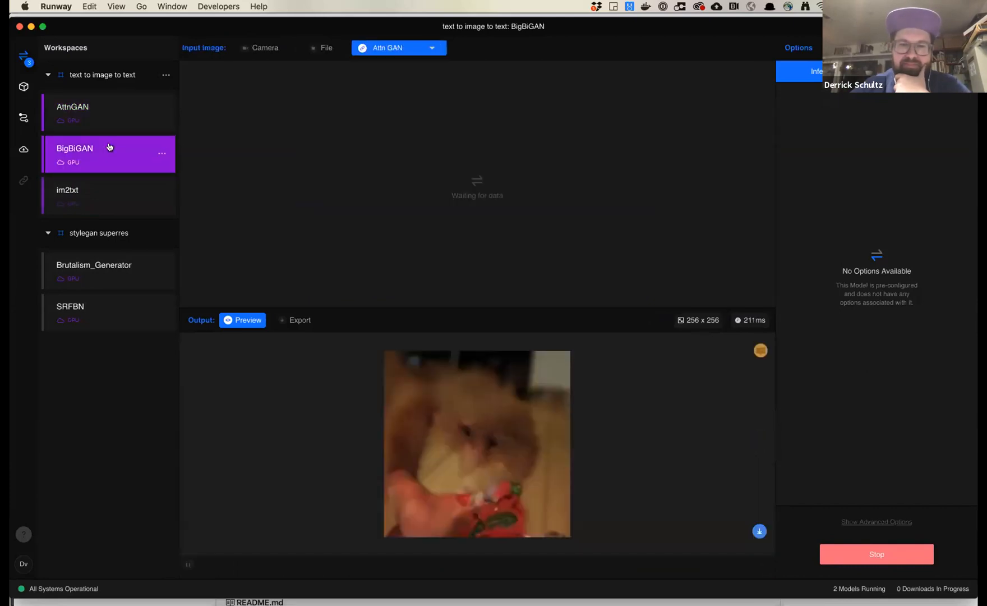
left_click(104, 194)
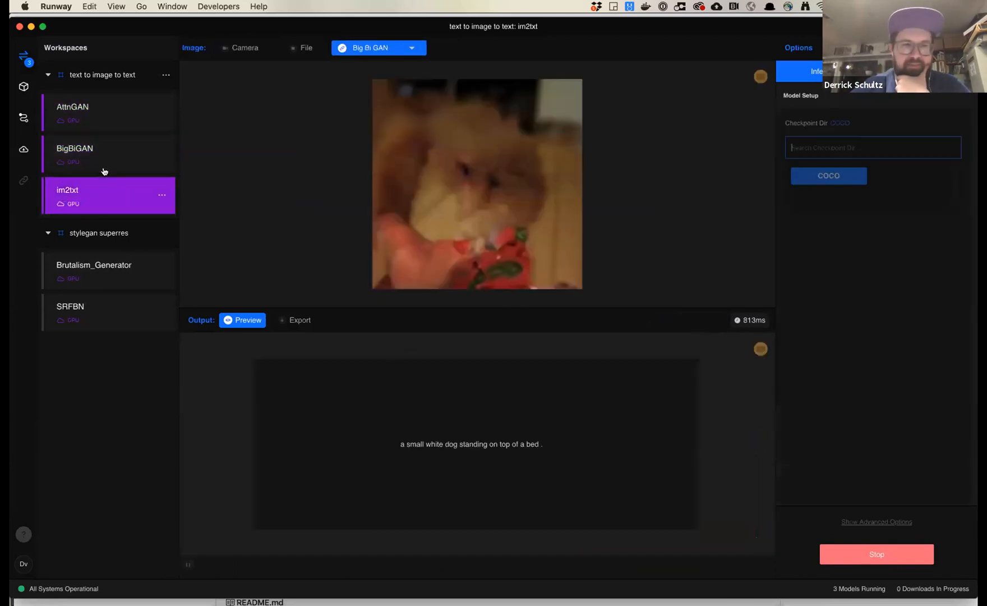
Give AttnGAN the caption "A big fluffy dog" and view the resulting BigBiGAN image and im2txt caption.
left_click(113, 116)
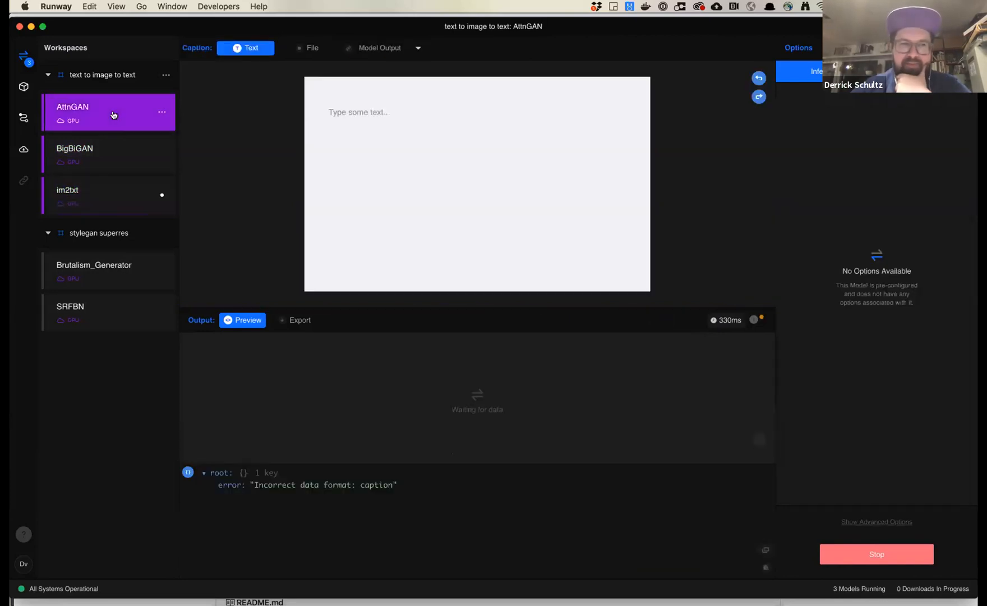
left_click(363, 111)
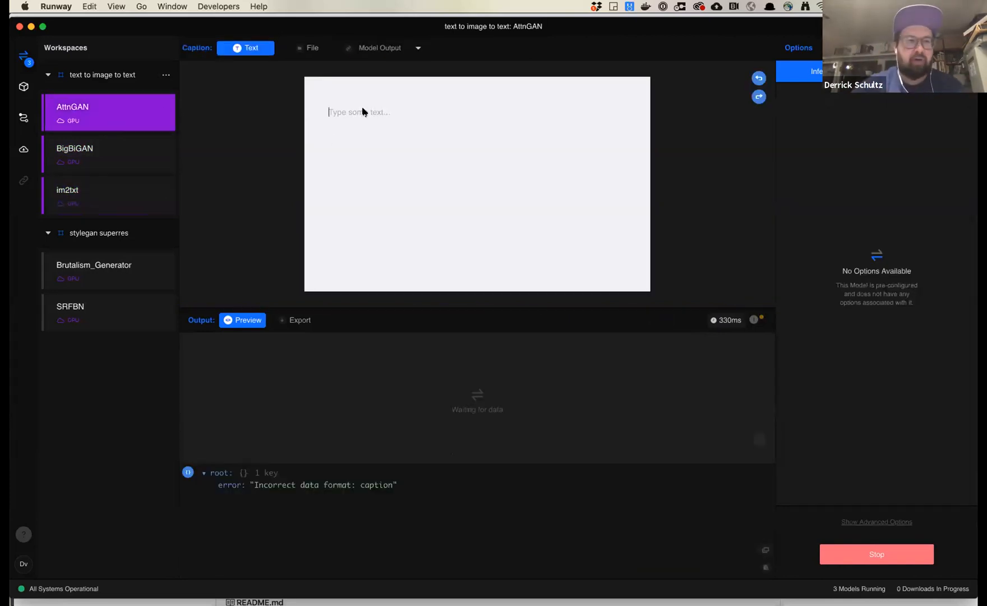
type("A")
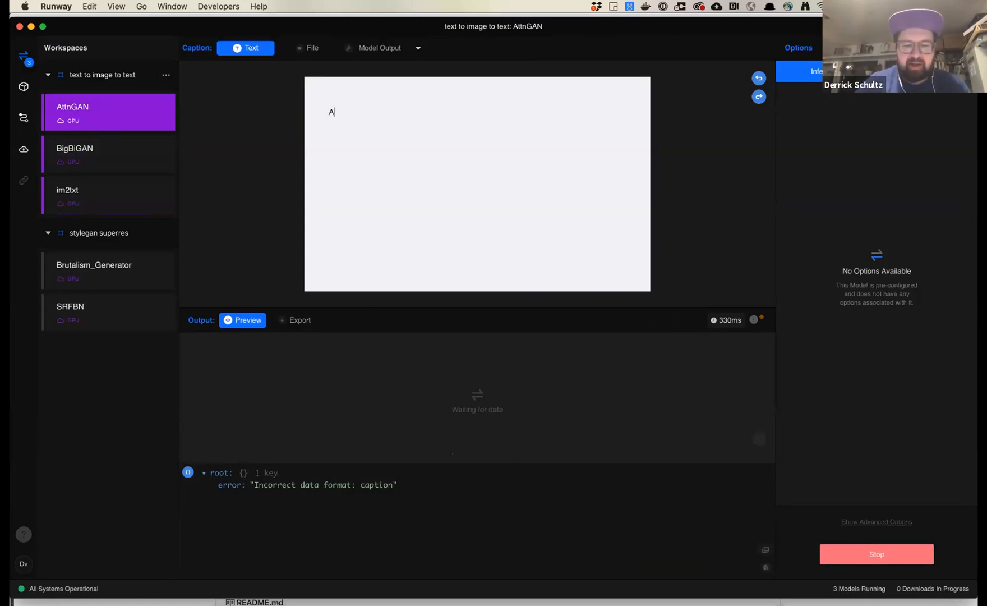
type(" bnig")
key("BackSpace")
key("BackSpace")
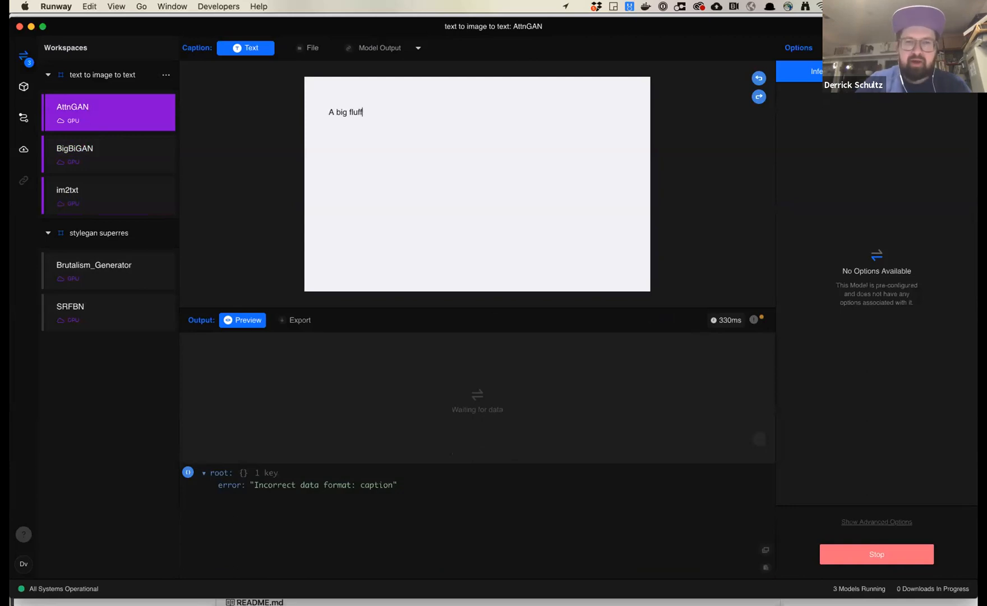
type("ig fluffy dog")
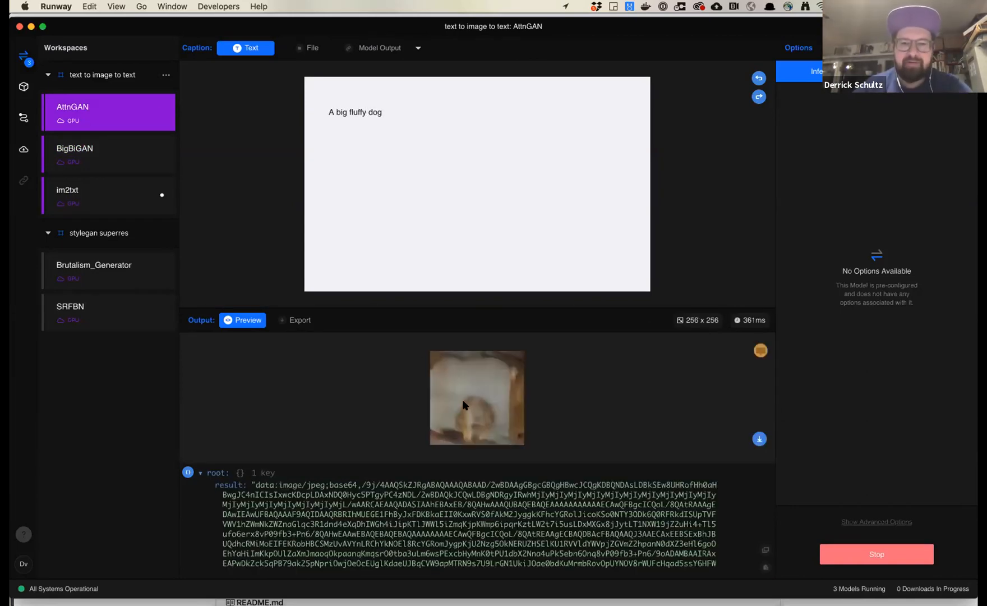
left_click(117, 158)
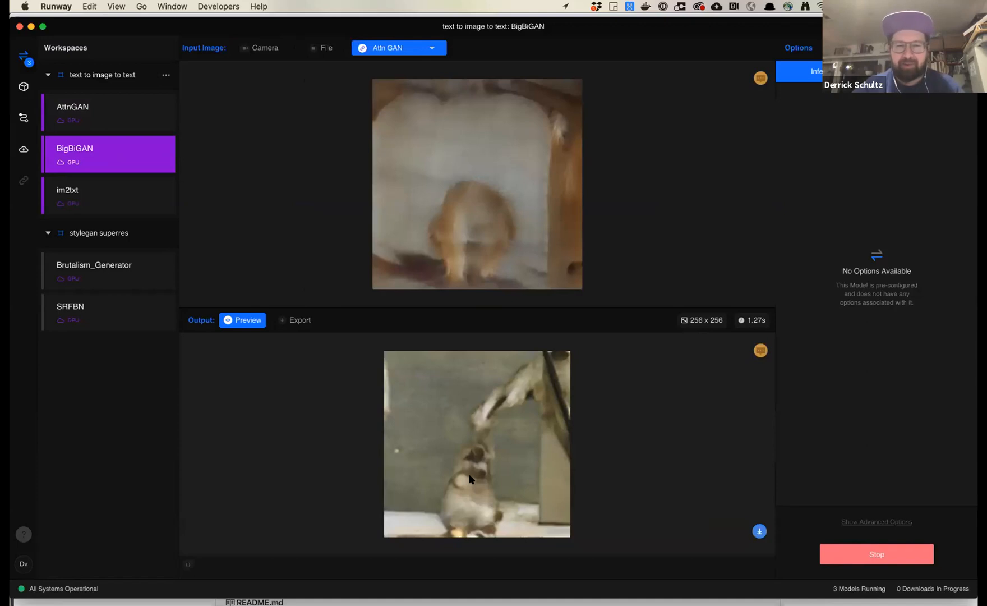
left_click(111, 198)
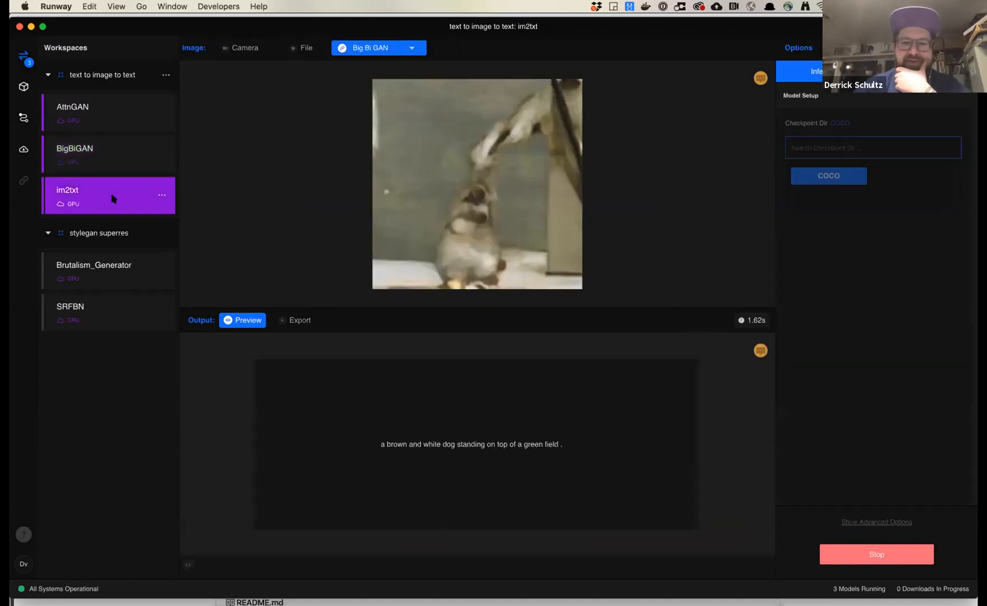
Copy the im2txt caption "a brown and white dog standing on top of a green field ." into AttnGAN and view the BigBiGAN and im2txt outputs.
triple_click(541, 444)
key("super+c")
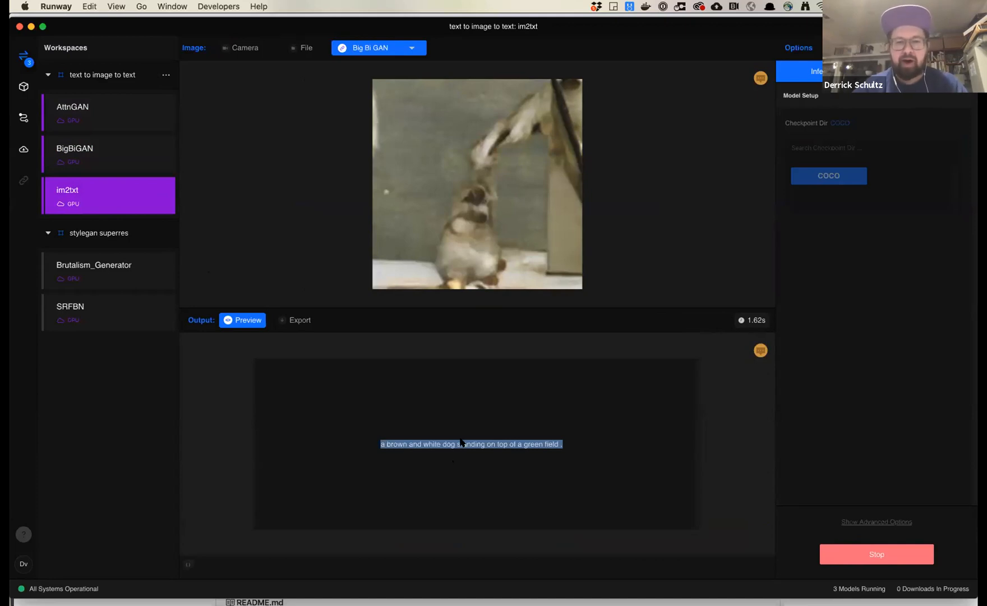
left_click(89, 115)
left_click(404, 134)
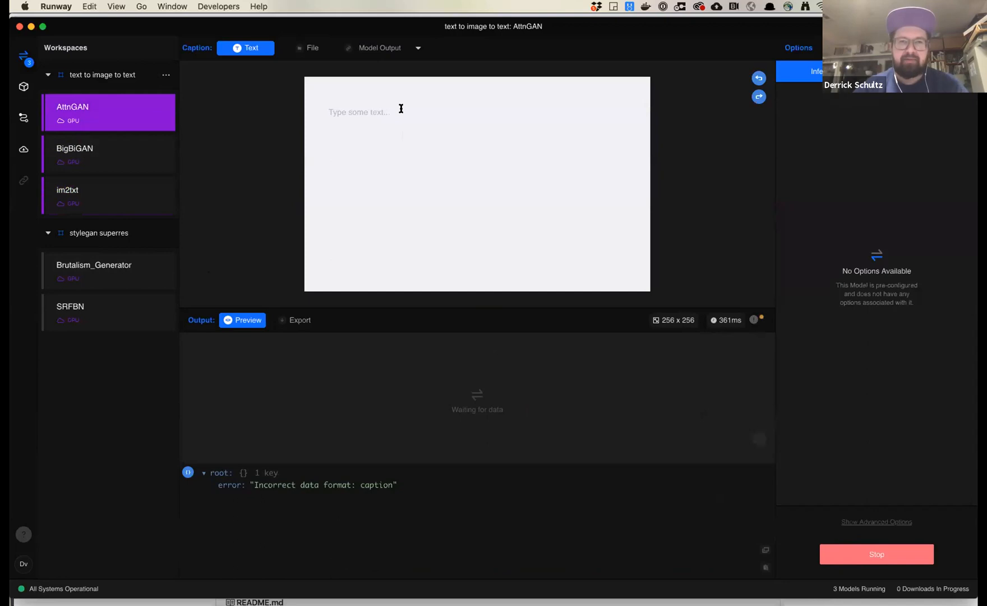
key("super+v")
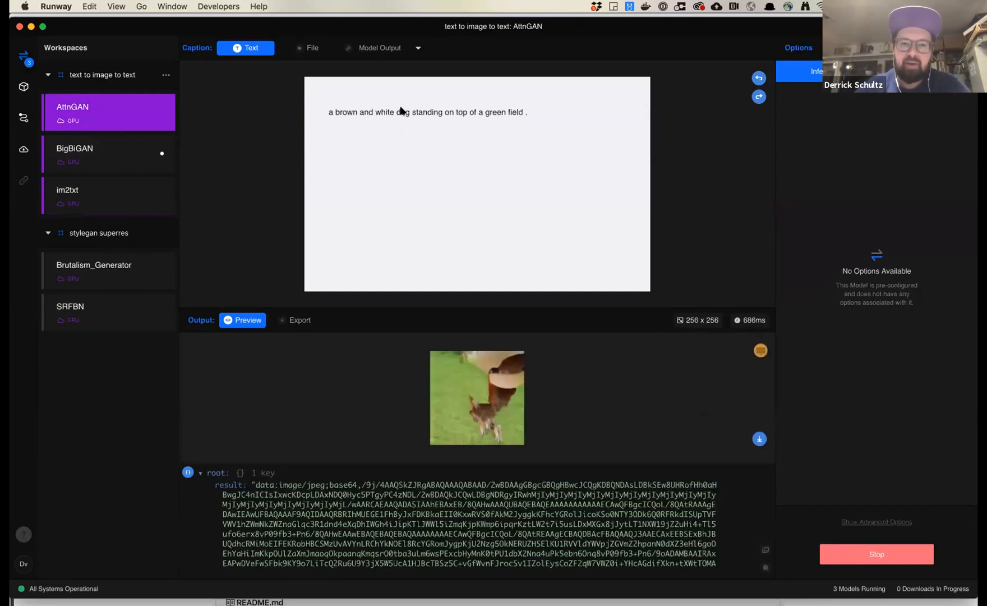
left_click(98, 156)
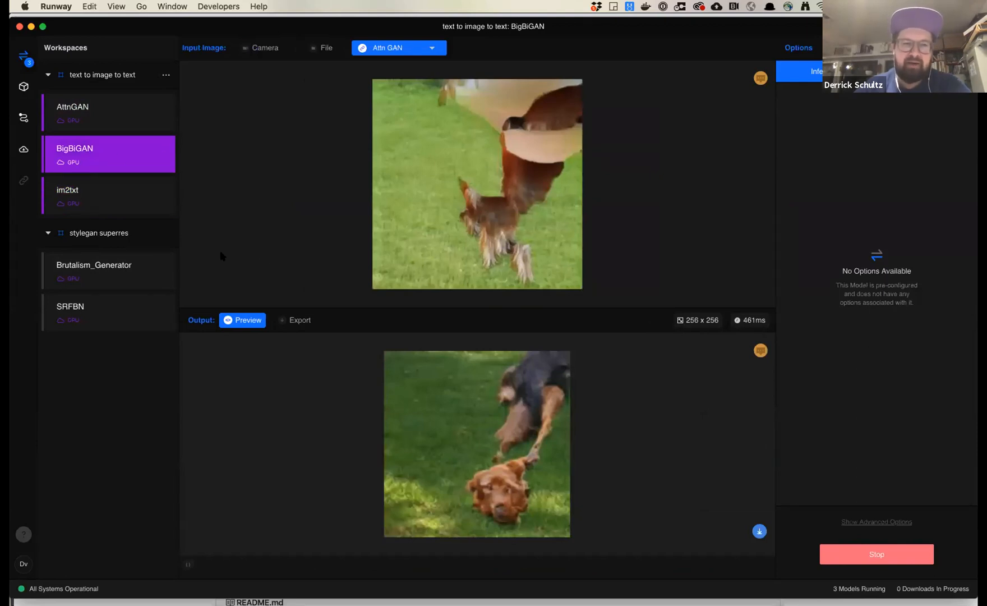
left_click(94, 189)
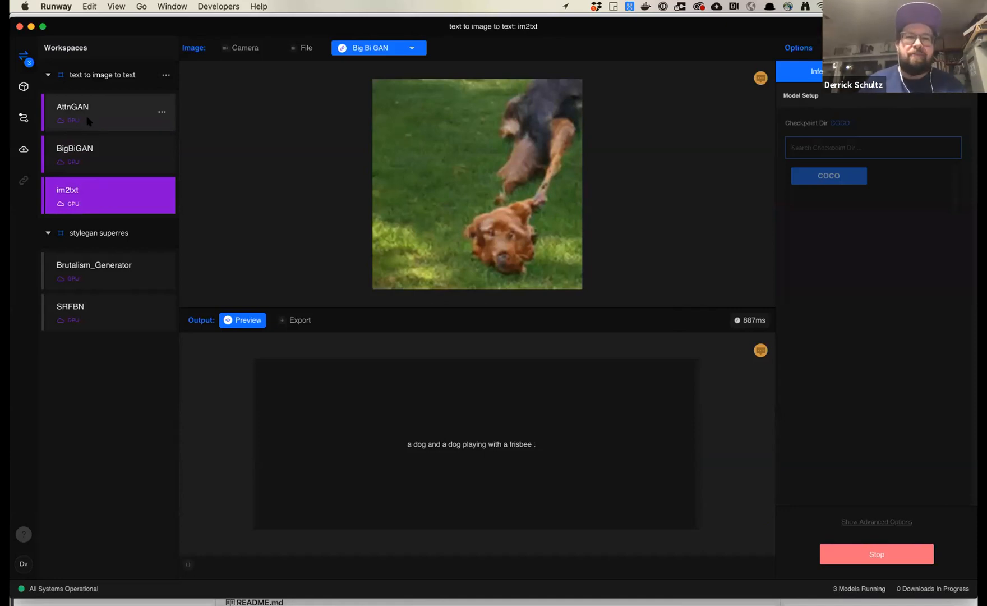
Copy the im2txt caption "a dog and a dog playing with a frisbee ." into AttnGAN's caption text.
left_click(87, 122)
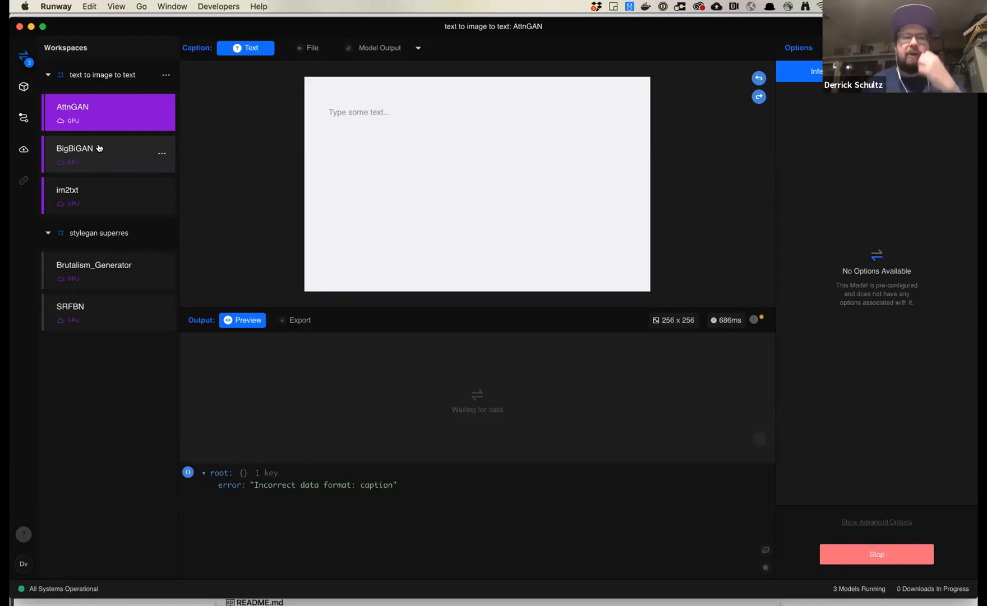
left_click(95, 199)
triple_click(439, 445)
key("super+c")
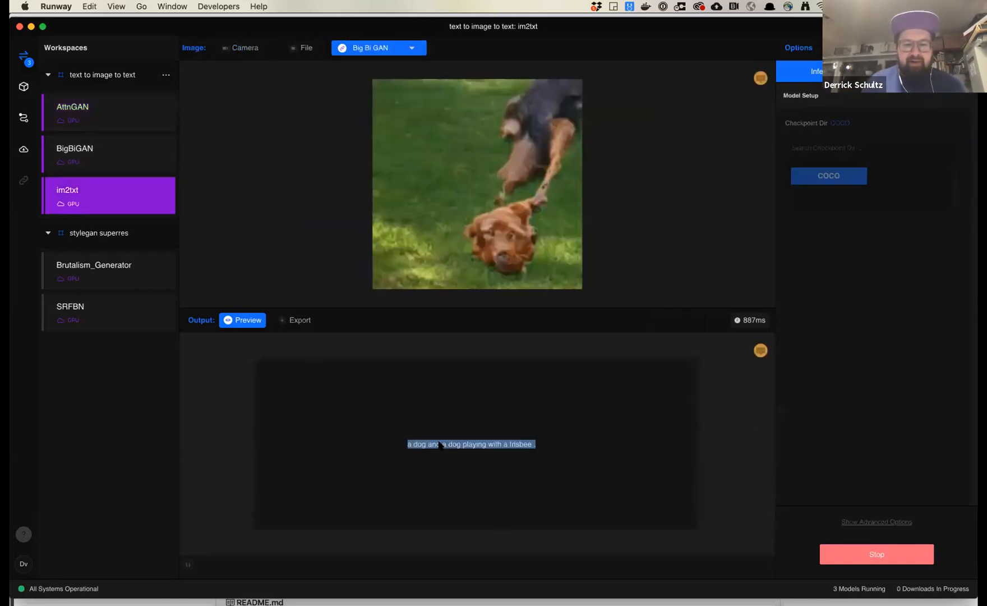
left_click(107, 112)
left_click(466, 135)
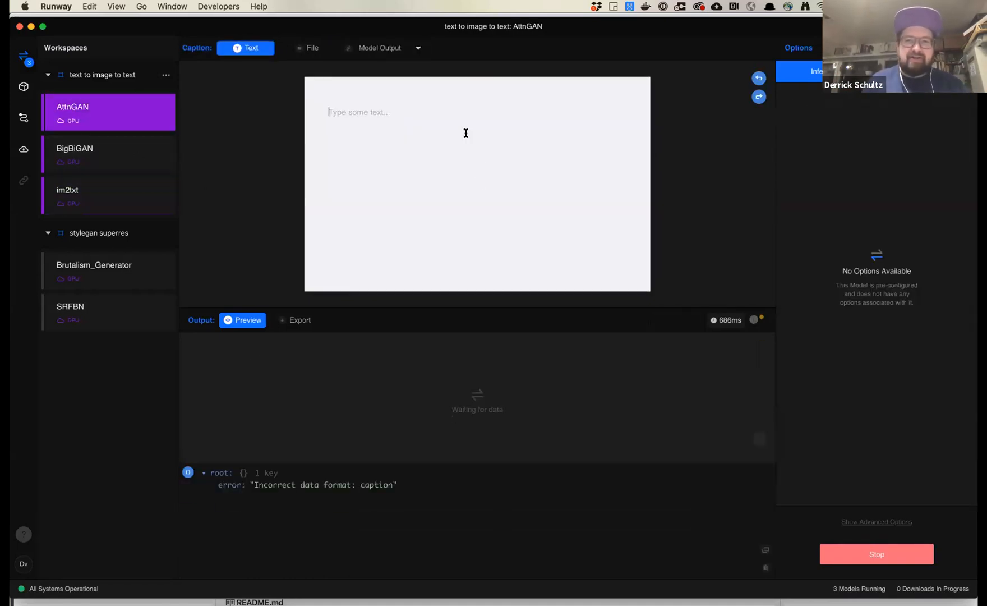
key("super+v")
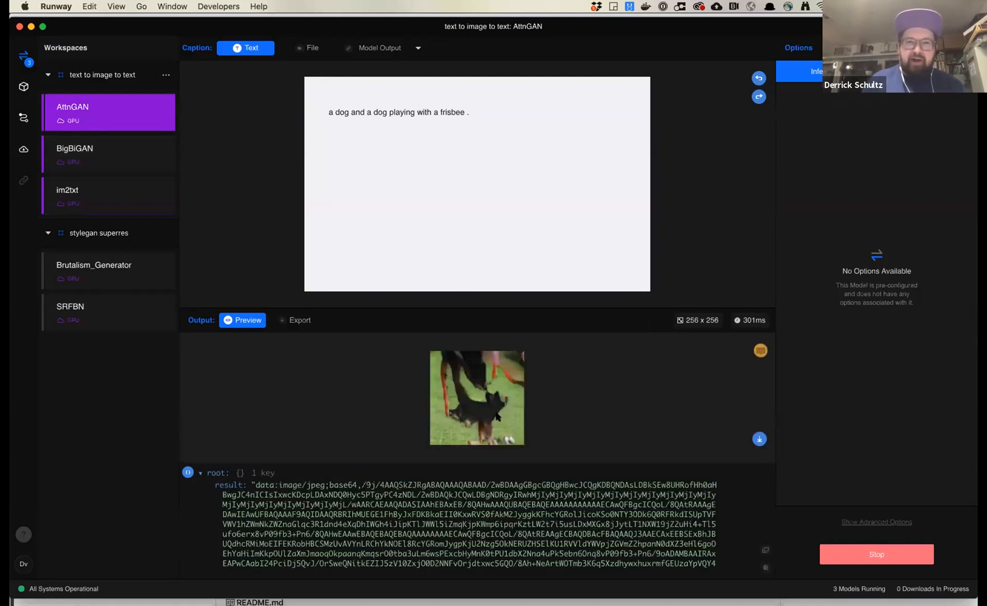
Look over the BigBiGAN image and im2txt caption produced from the frisbee caption, and return to AttnGAN.
left_click(74, 150)
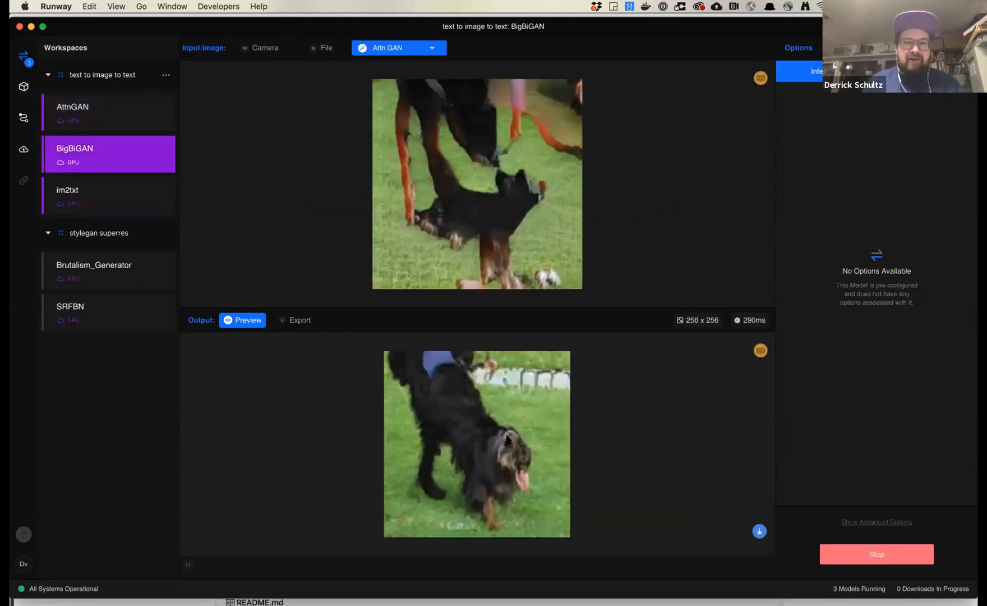
left_click(79, 196)
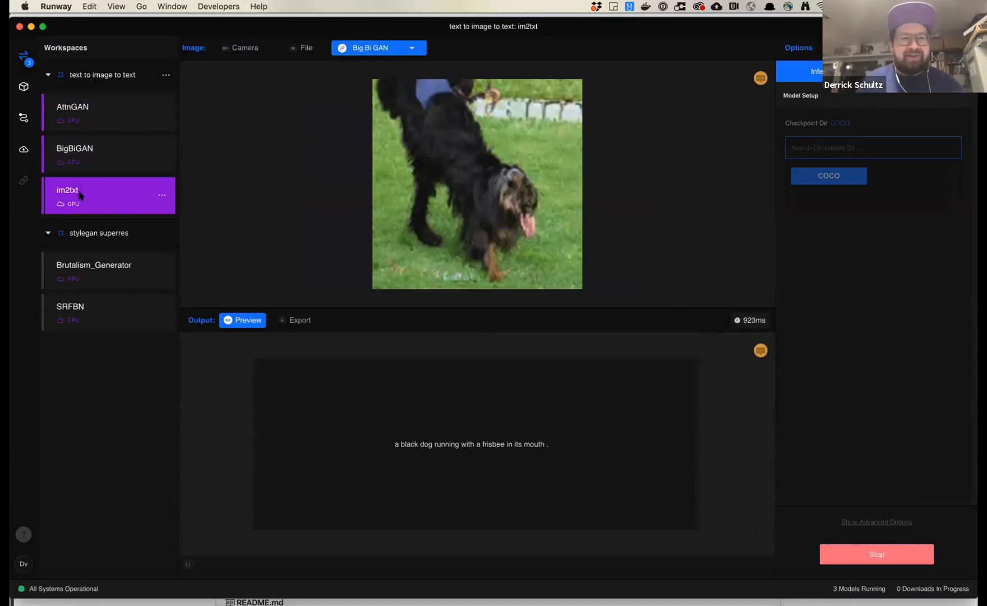
left_click(87, 104)
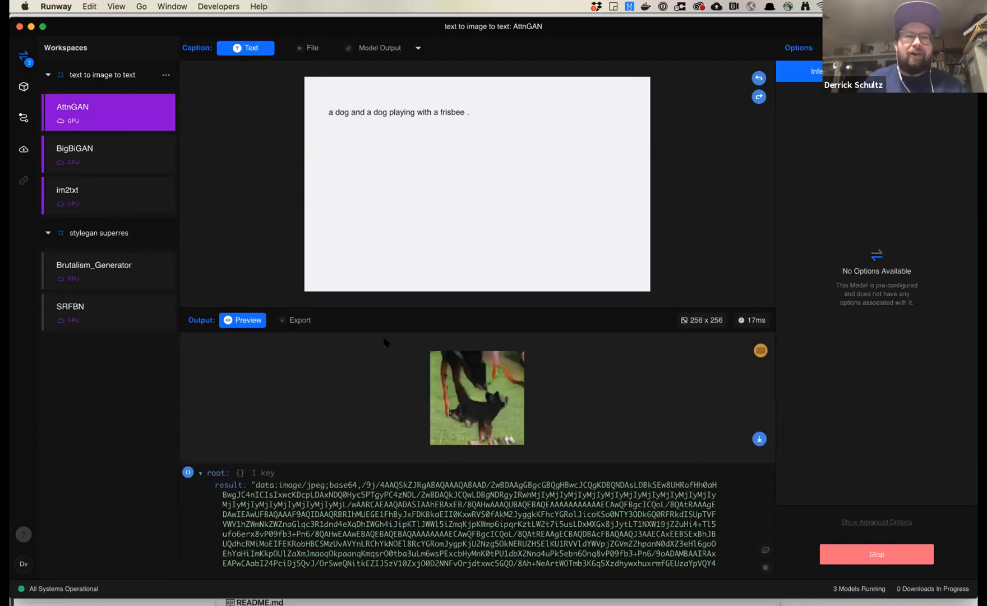
View the BigBiGAN and im2txt outputs, and paste the caption "a dog and a dog playing with a frisbee ." back into AttnGAN.
left_click(94, 161)
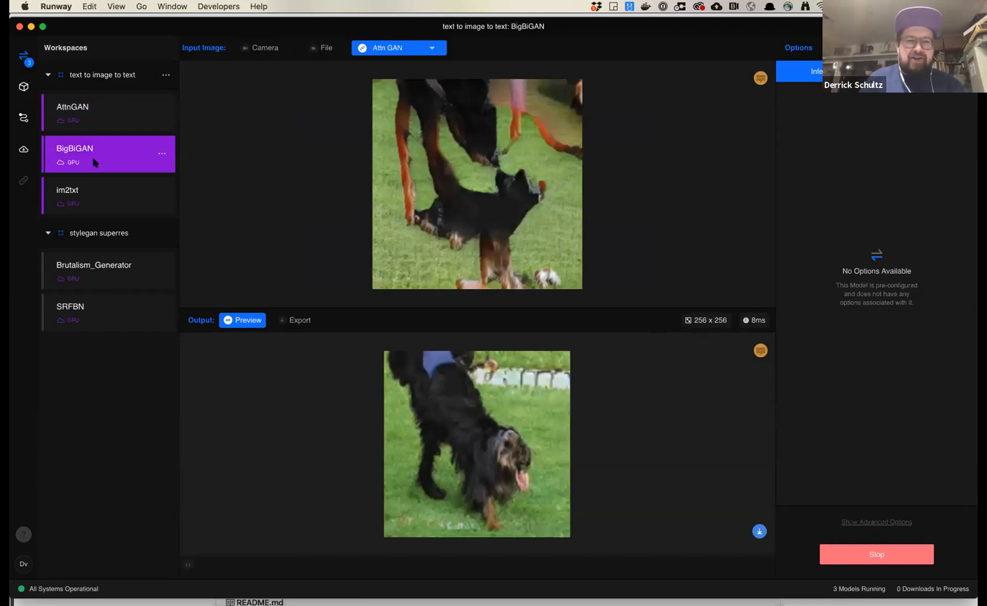
left_click(89, 202)
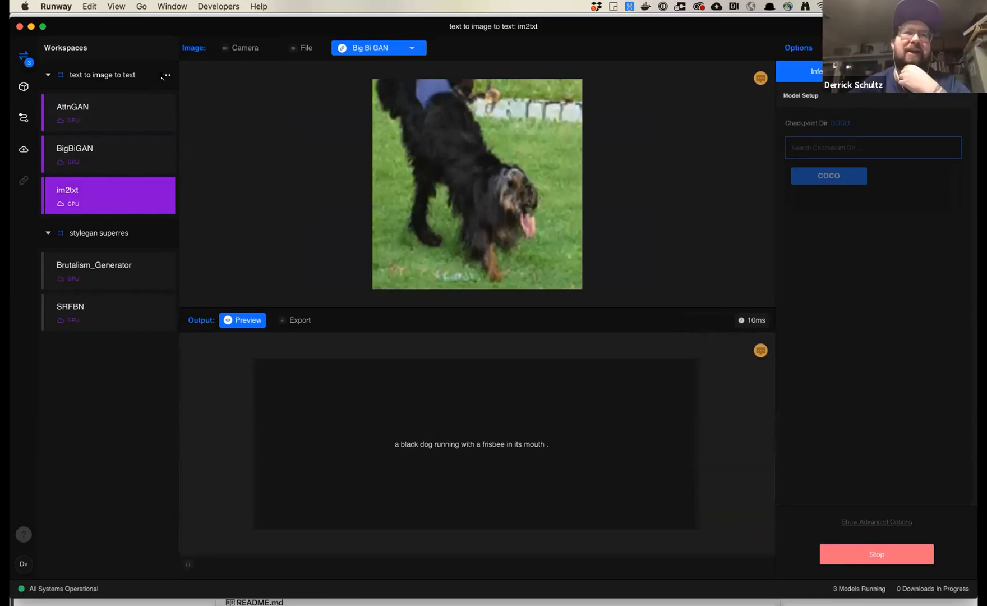
left_click(127, 106)
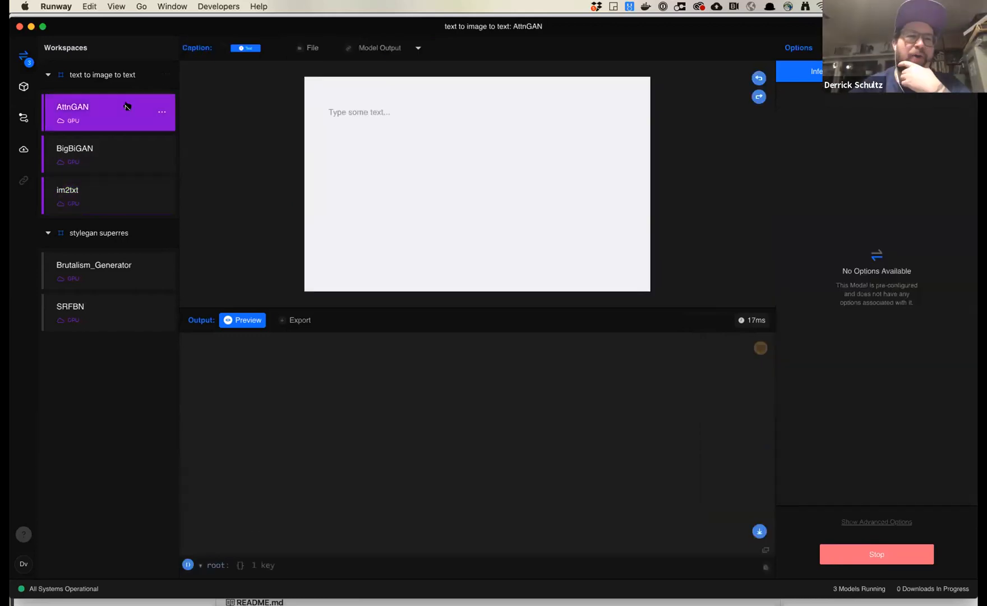
left_click(468, 189)
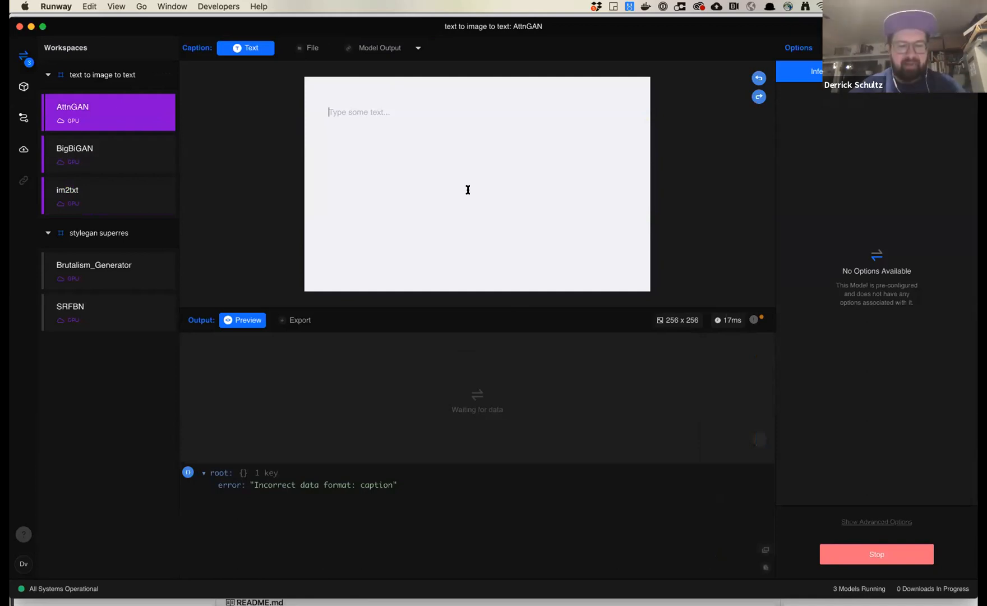
key("super+v")
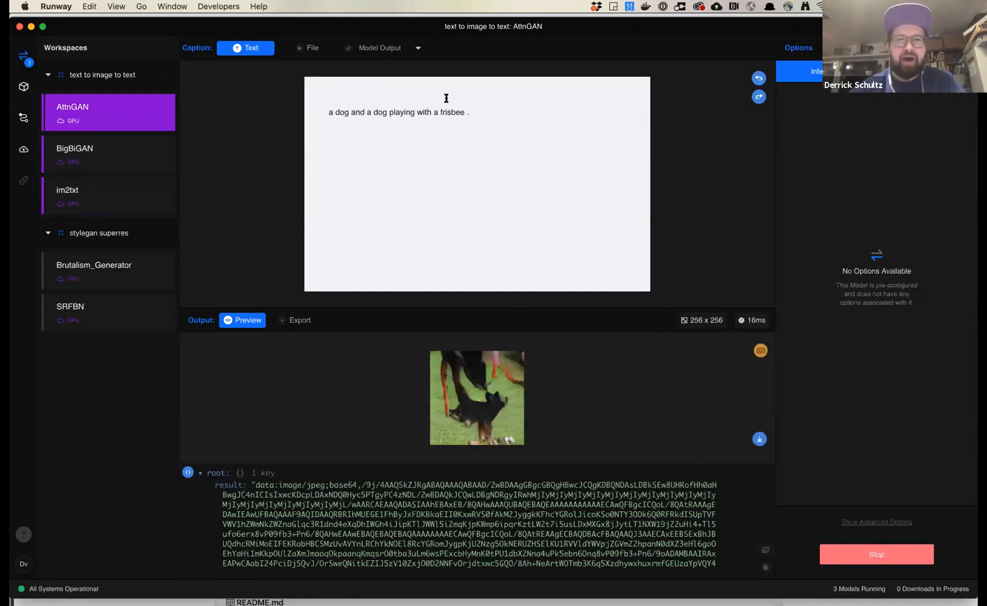
Save the AttnGAN output image as attngan1 in the Dropbox folder.
left_click(758, 439)
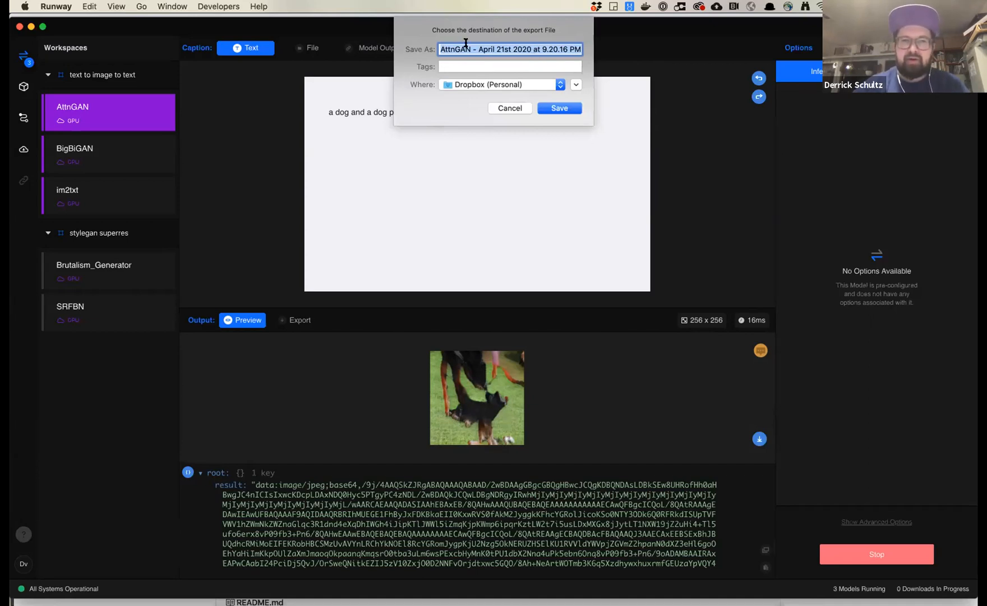
type("attngan1")
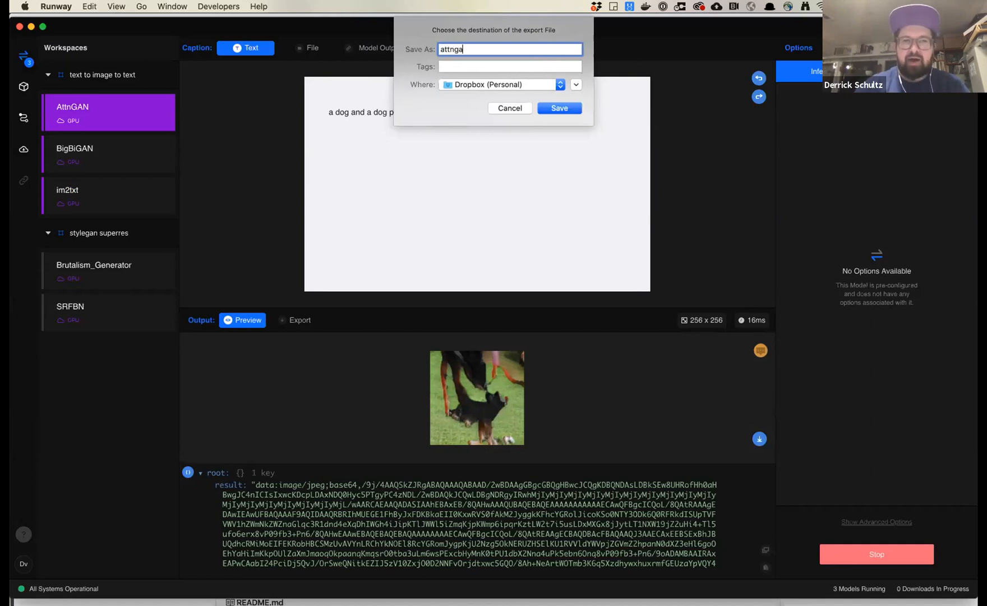
left_click(552, 111)
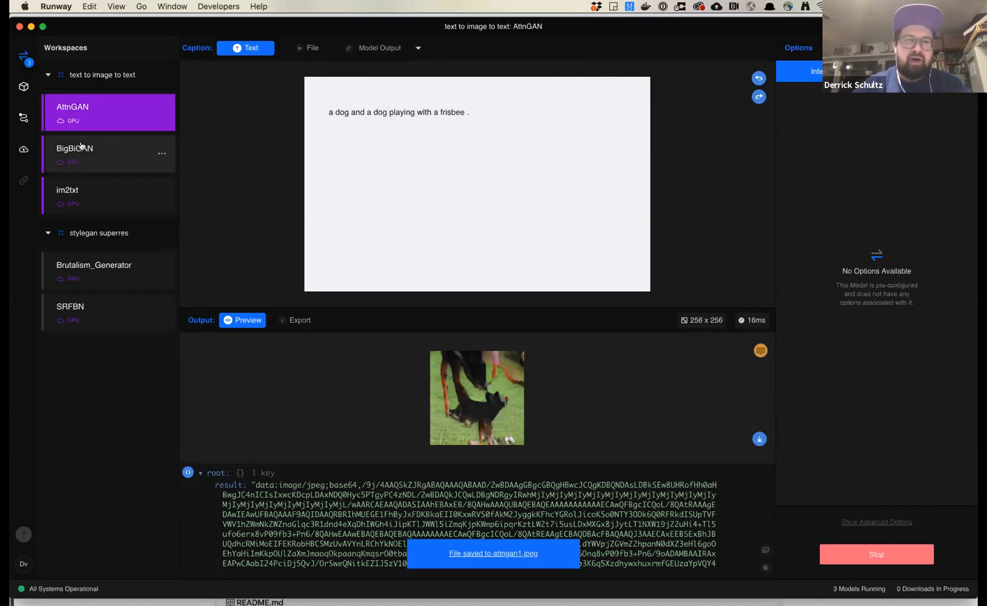
Save the BigBiGAN output image as biggan2 in the Dropbox folder.
left_click(79, 148)
left_click(759, 531)
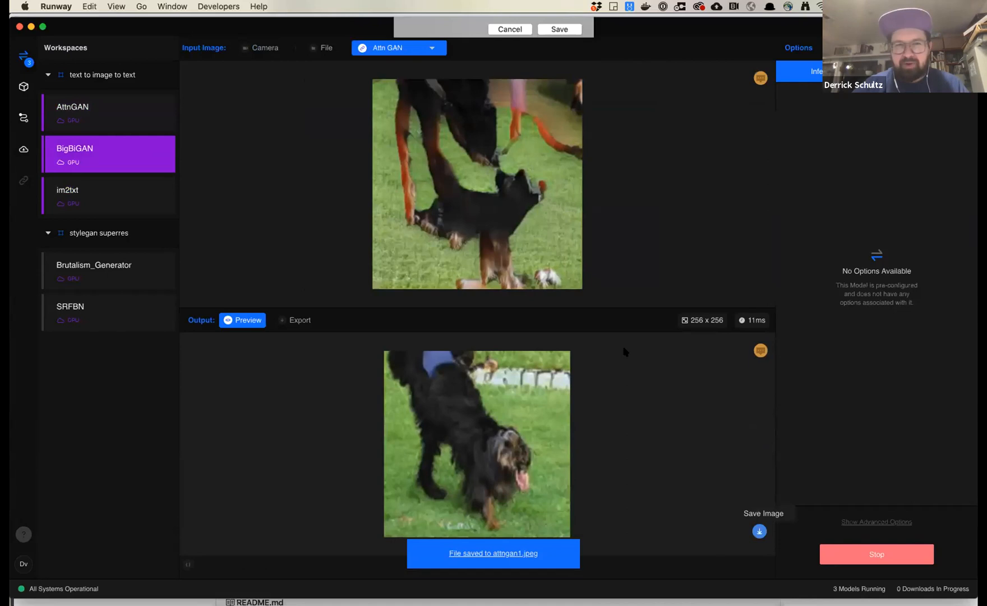
type("biggan2")
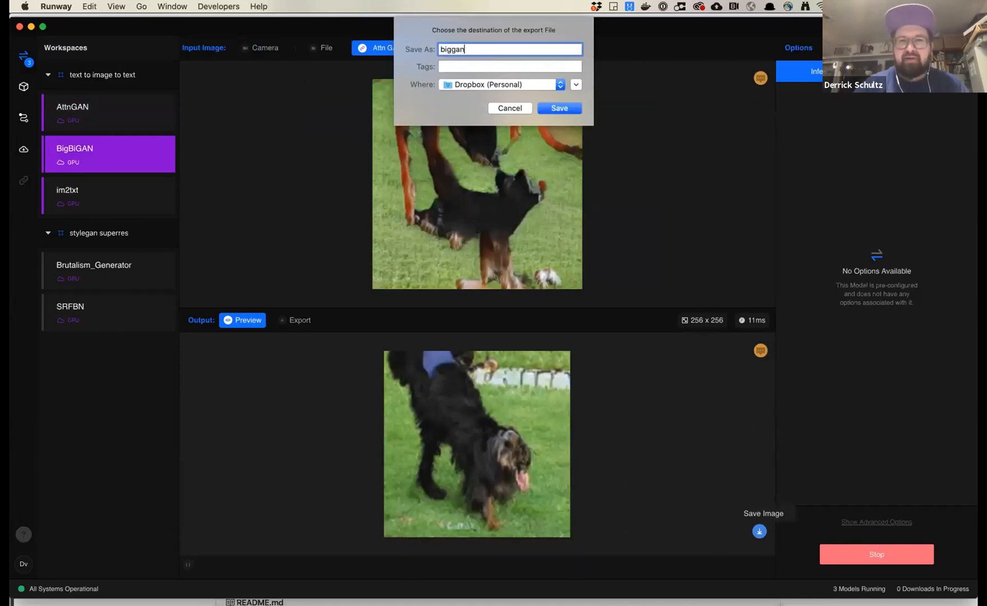
key("Return")
Review the im2txt caption and the export settings of AttnGAN and BigBiGAN, closing the BigBiGAN export dialog without exporting.
left_click(108, 196)
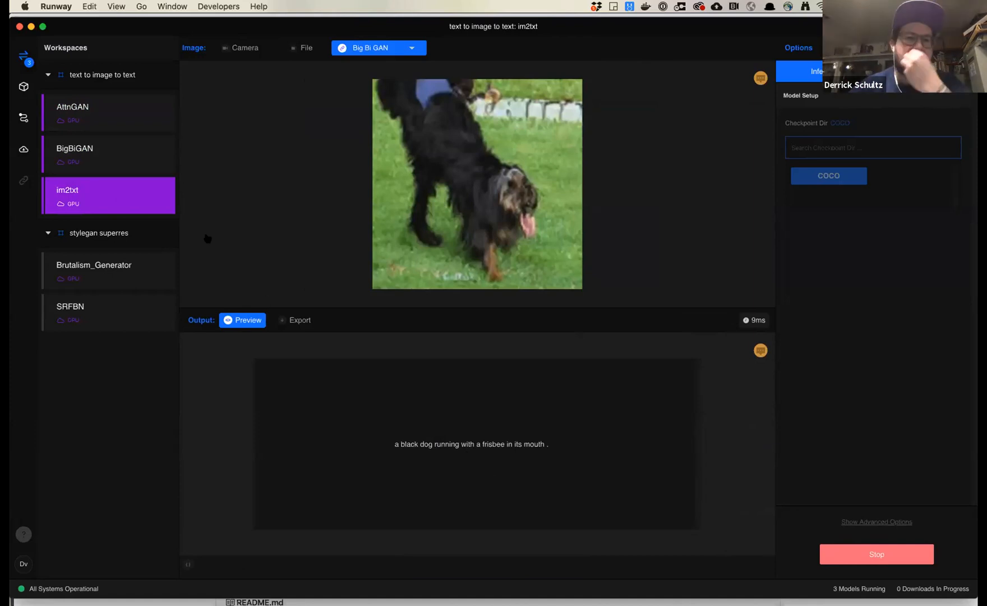
left_click(84, 112)
left_click(294, 320)
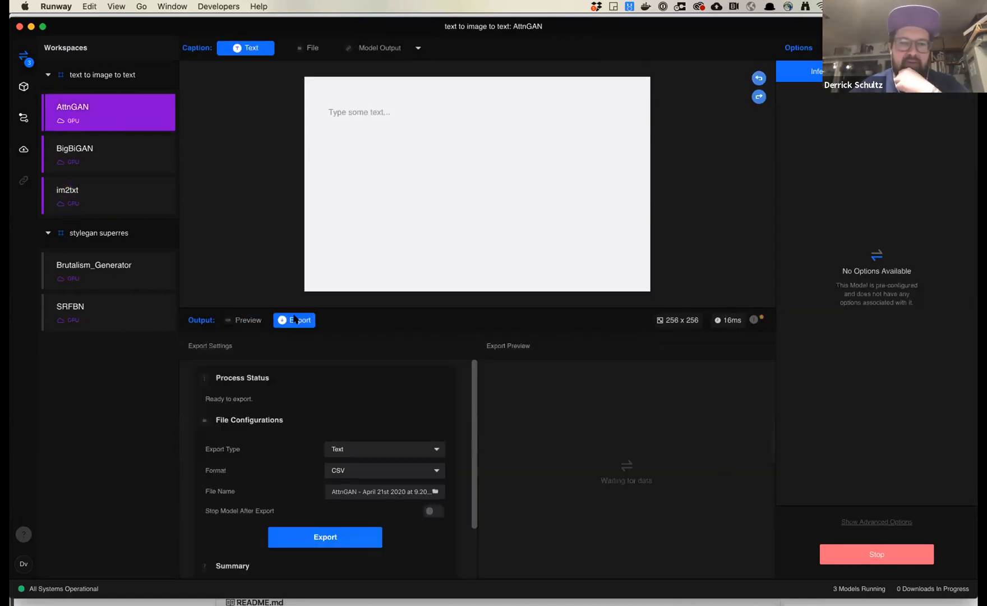
scroll(315, 395, "down", 3)
scroll(317, 396, "up", 3)
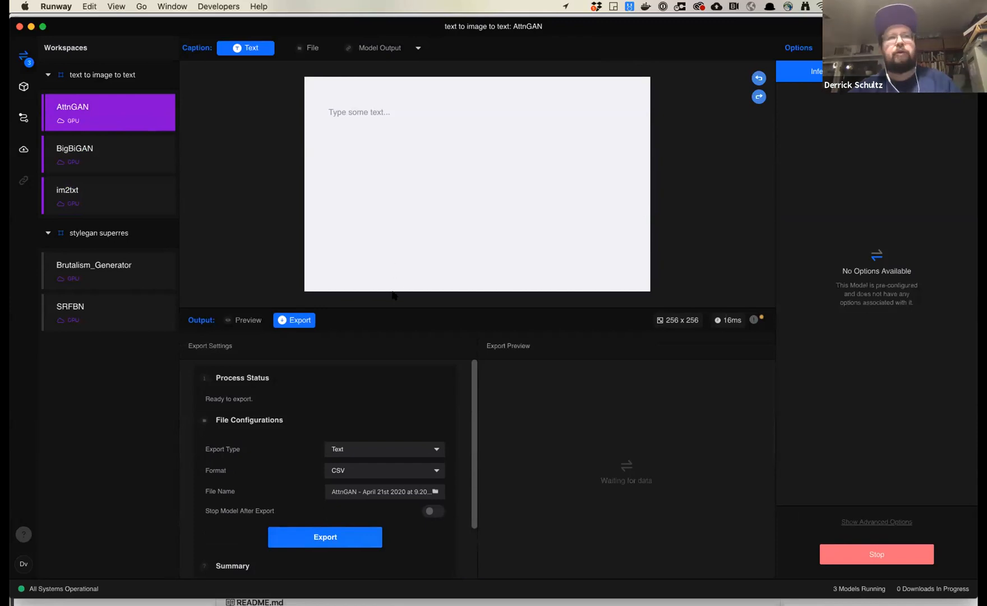
left_click(94, 154)
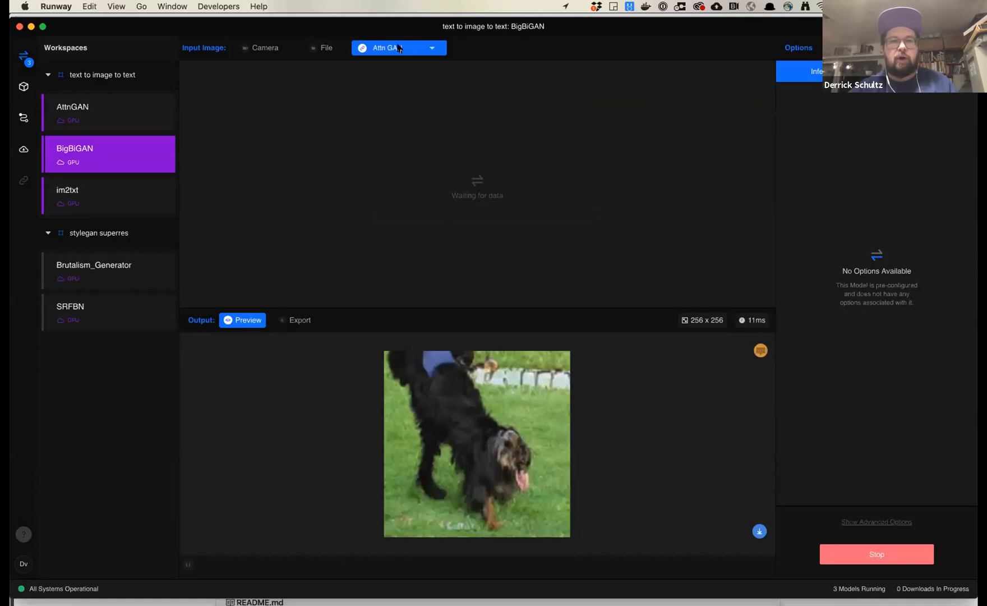
left_click(298, 320)
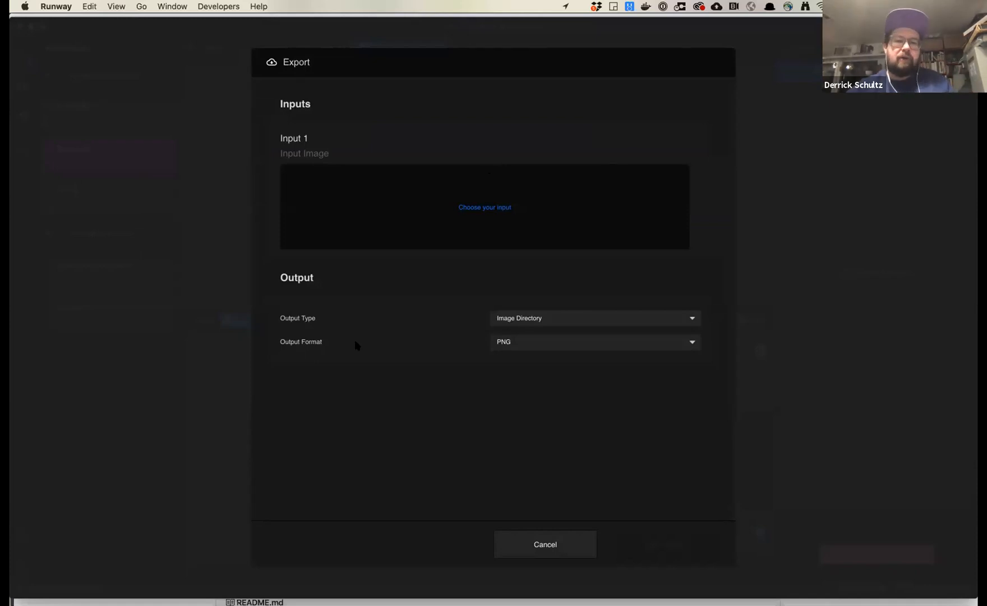
left_click(552, 544)
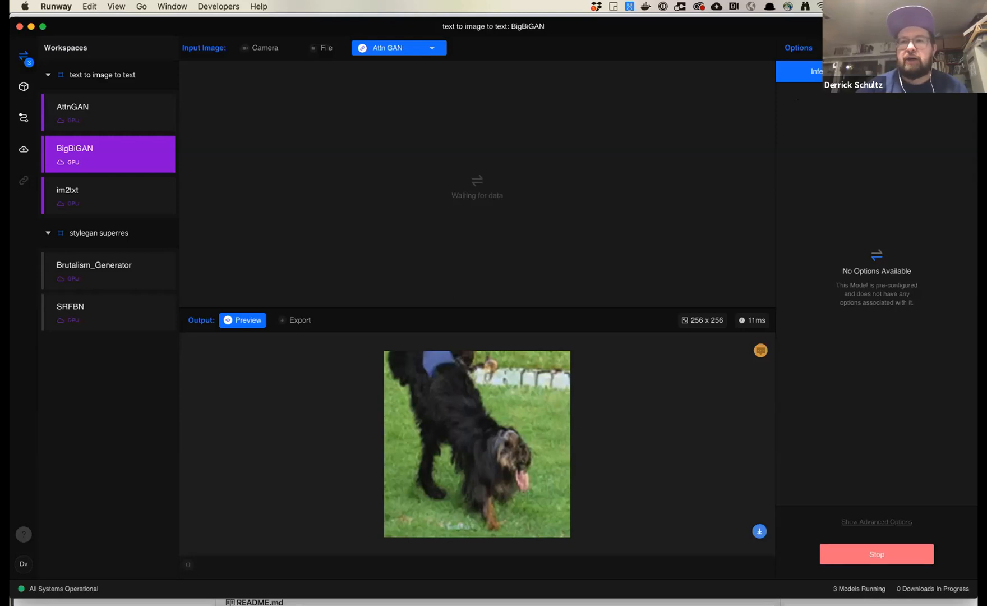
Examine BigBiGAN's HTTP input and output specifications and routes, and highlight its server address.
left_click(919, 72)
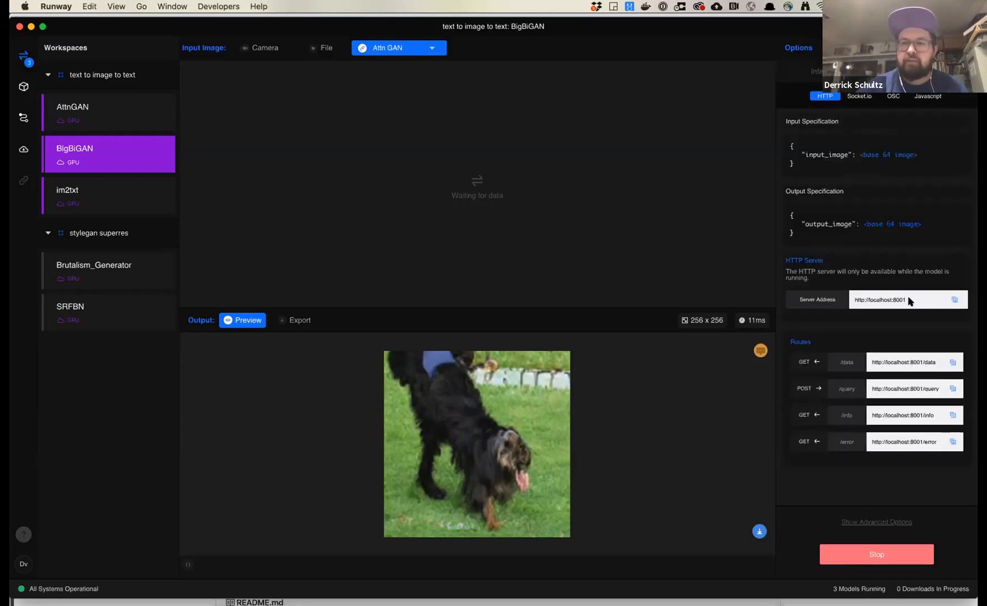
left_click_drag(910, 300, 845, 301)
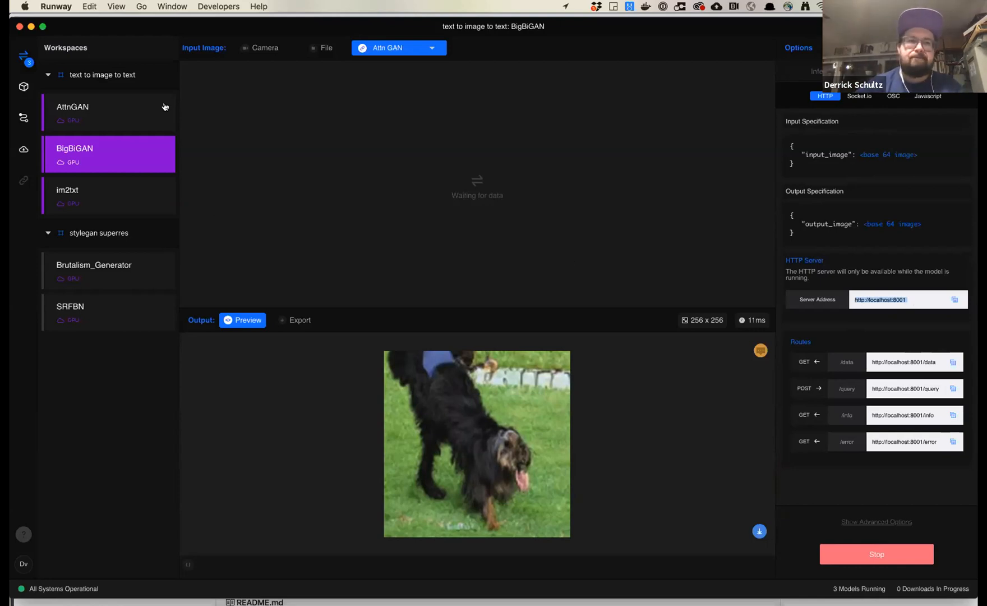
Stop all models in the "text to image to text" workspace and select the SRFBN model.
left_click(165, 76)
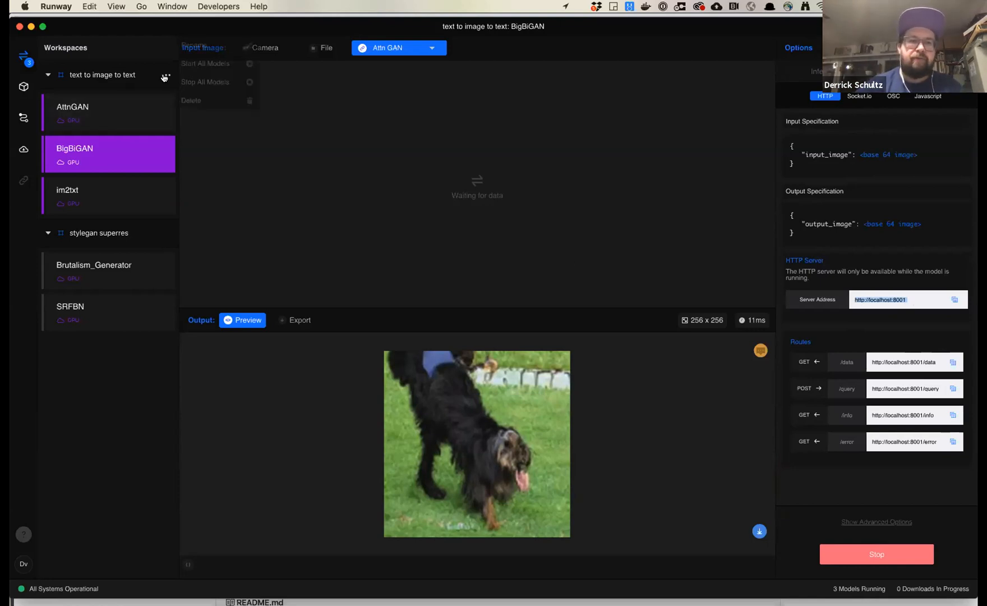
left_click(189, 80)
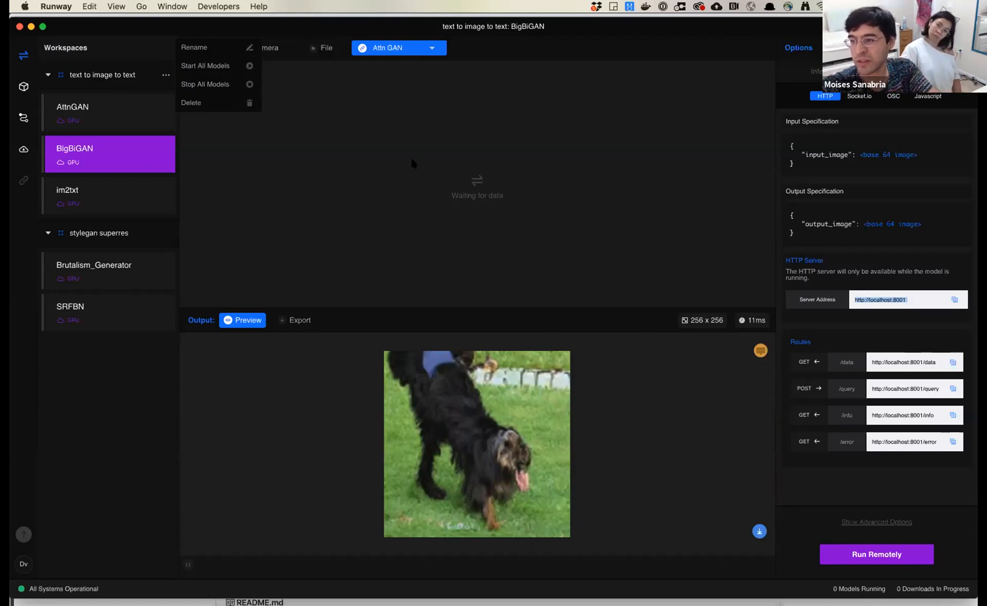
left_click(81, 307)
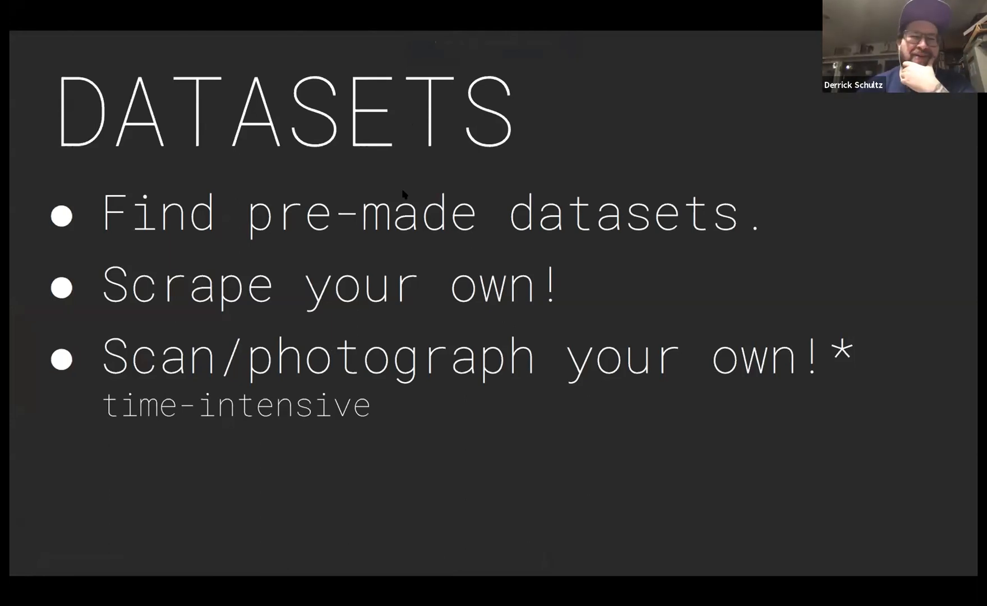
key("Right")
key("Left")
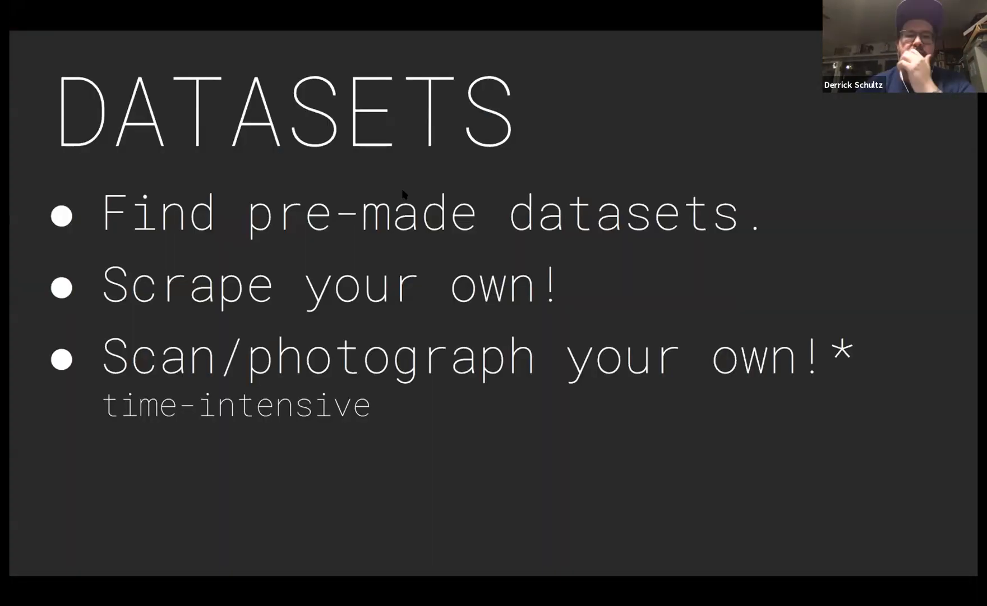